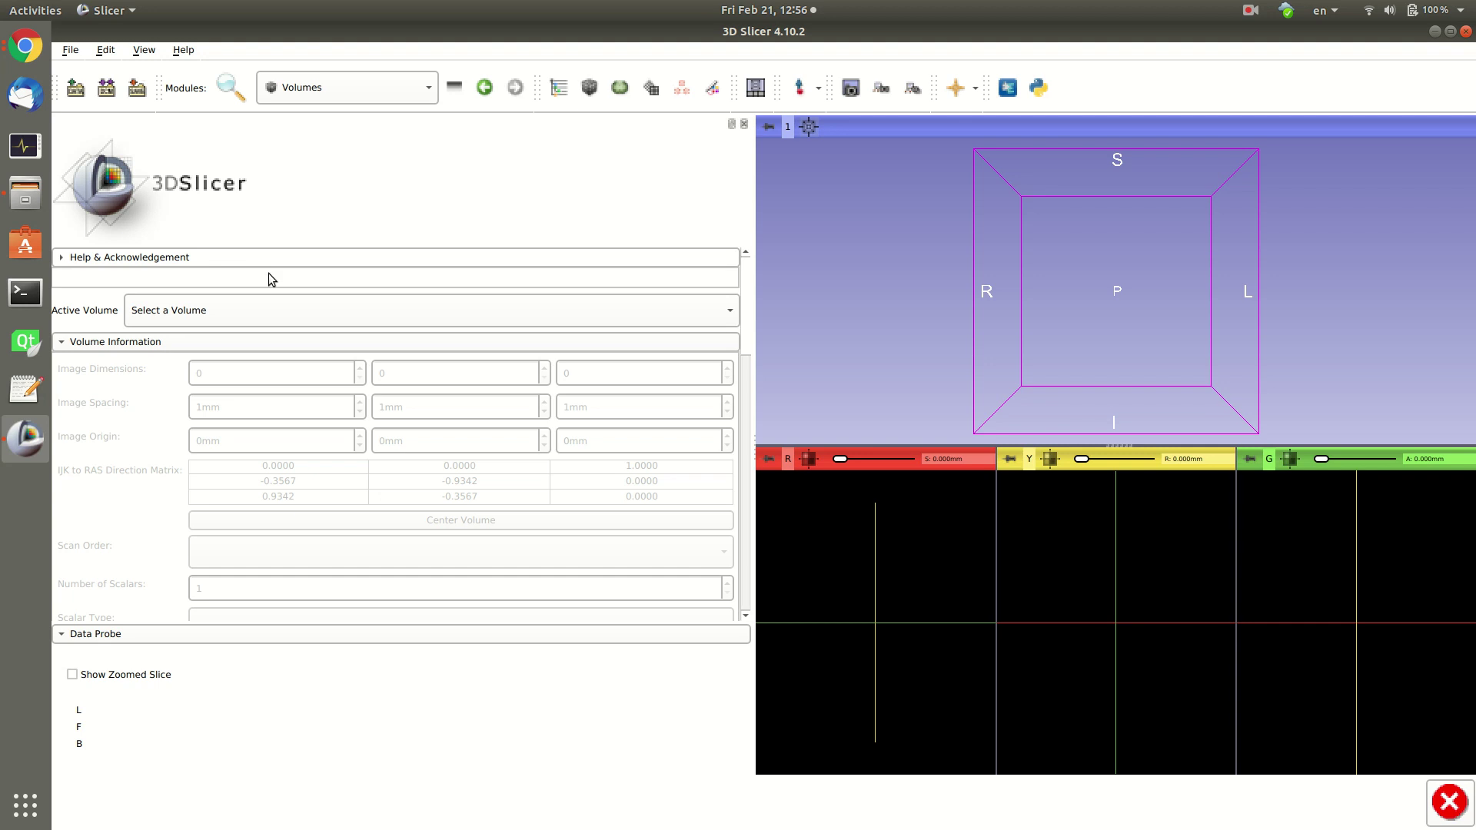
# Load MRHead.nrrd from the Documents folder into the Slicer scene and bring Slicer to the front.
pyautogui.click(23, 201)
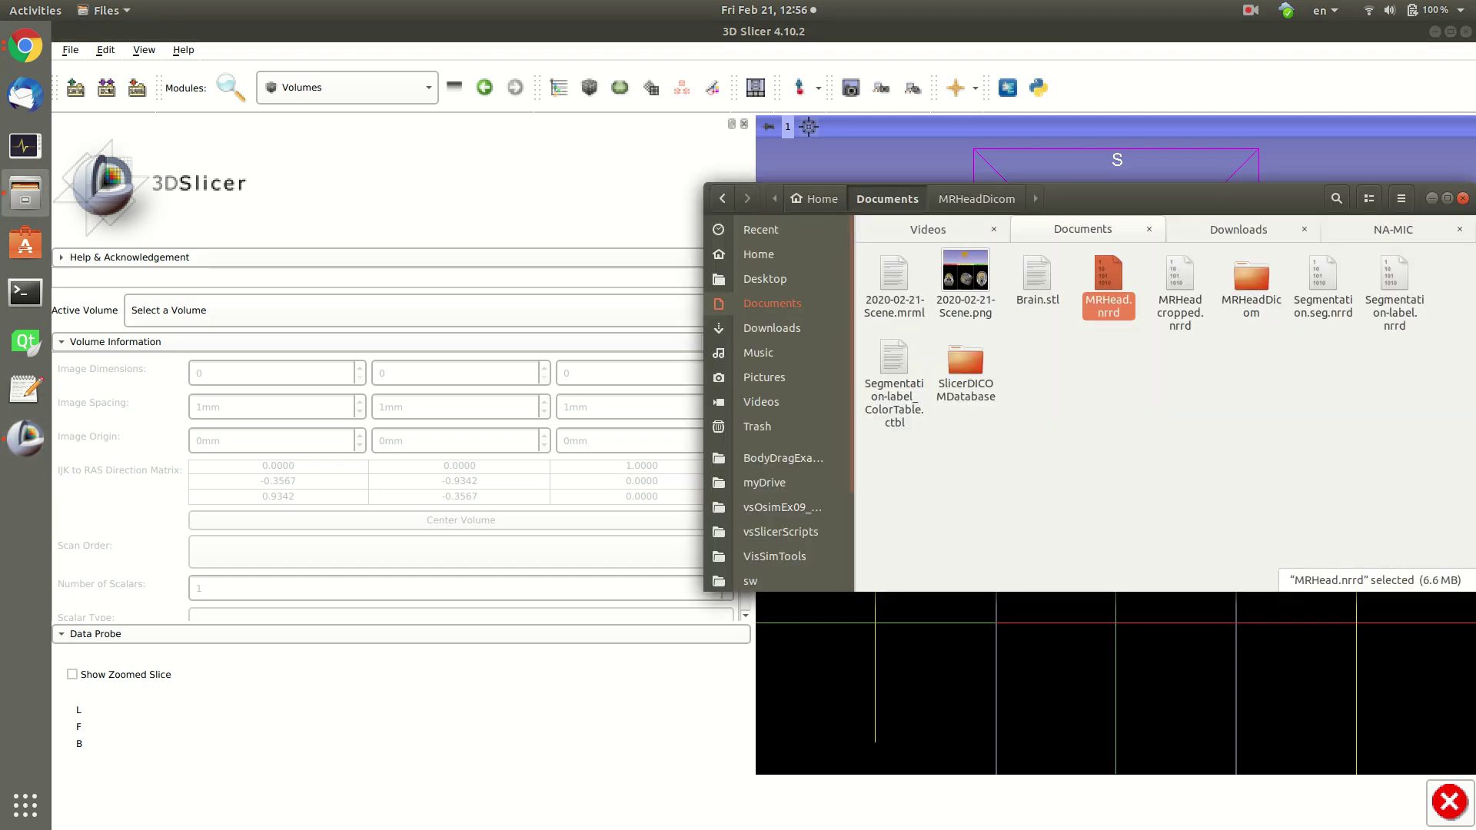
pyautogui.moveTo(1107, 276); pyautogui.dragTo(1018, 163)
pyautogui.press('Return')
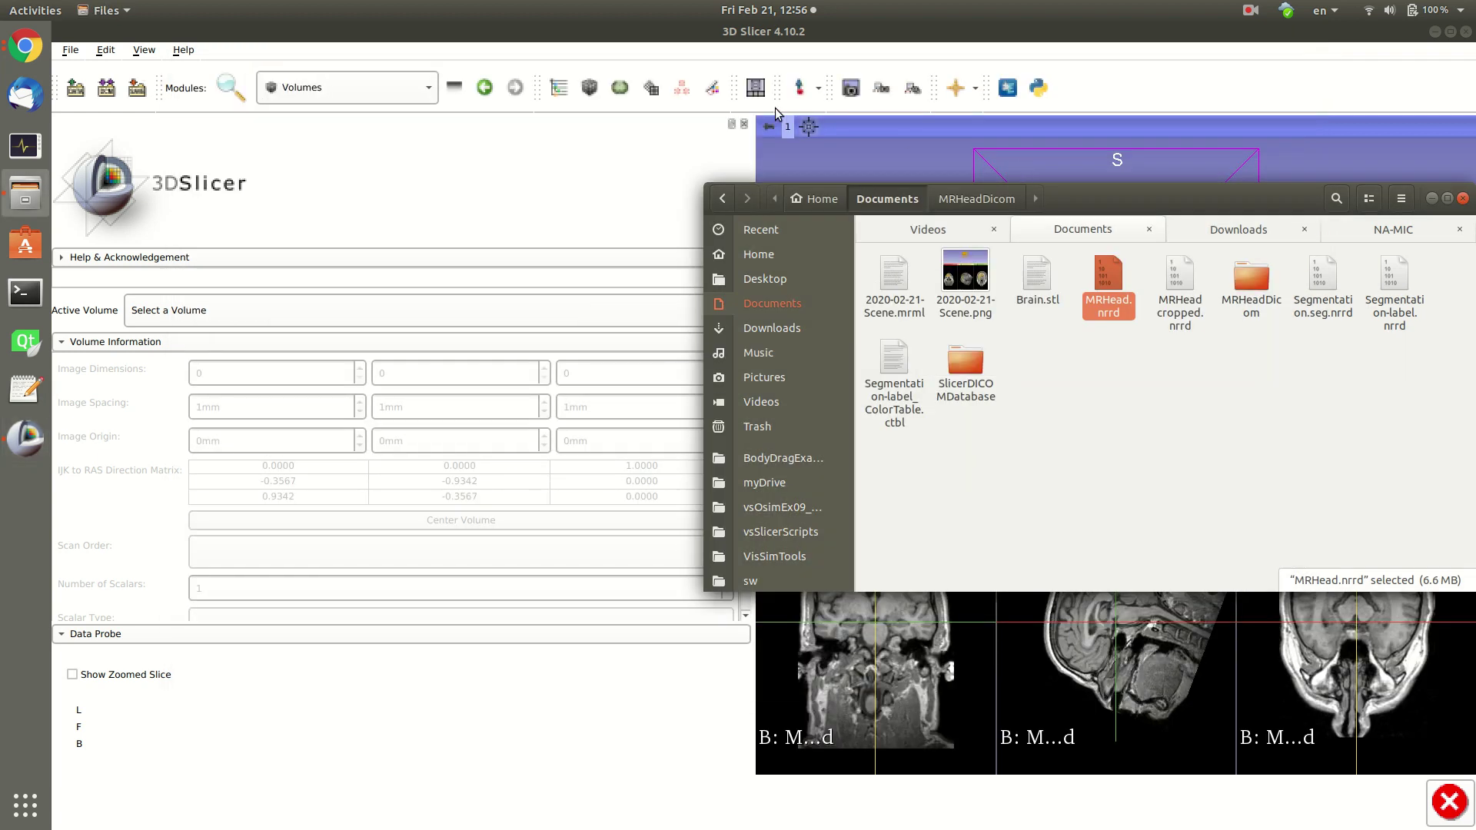
pyautogui.click(505, 165)
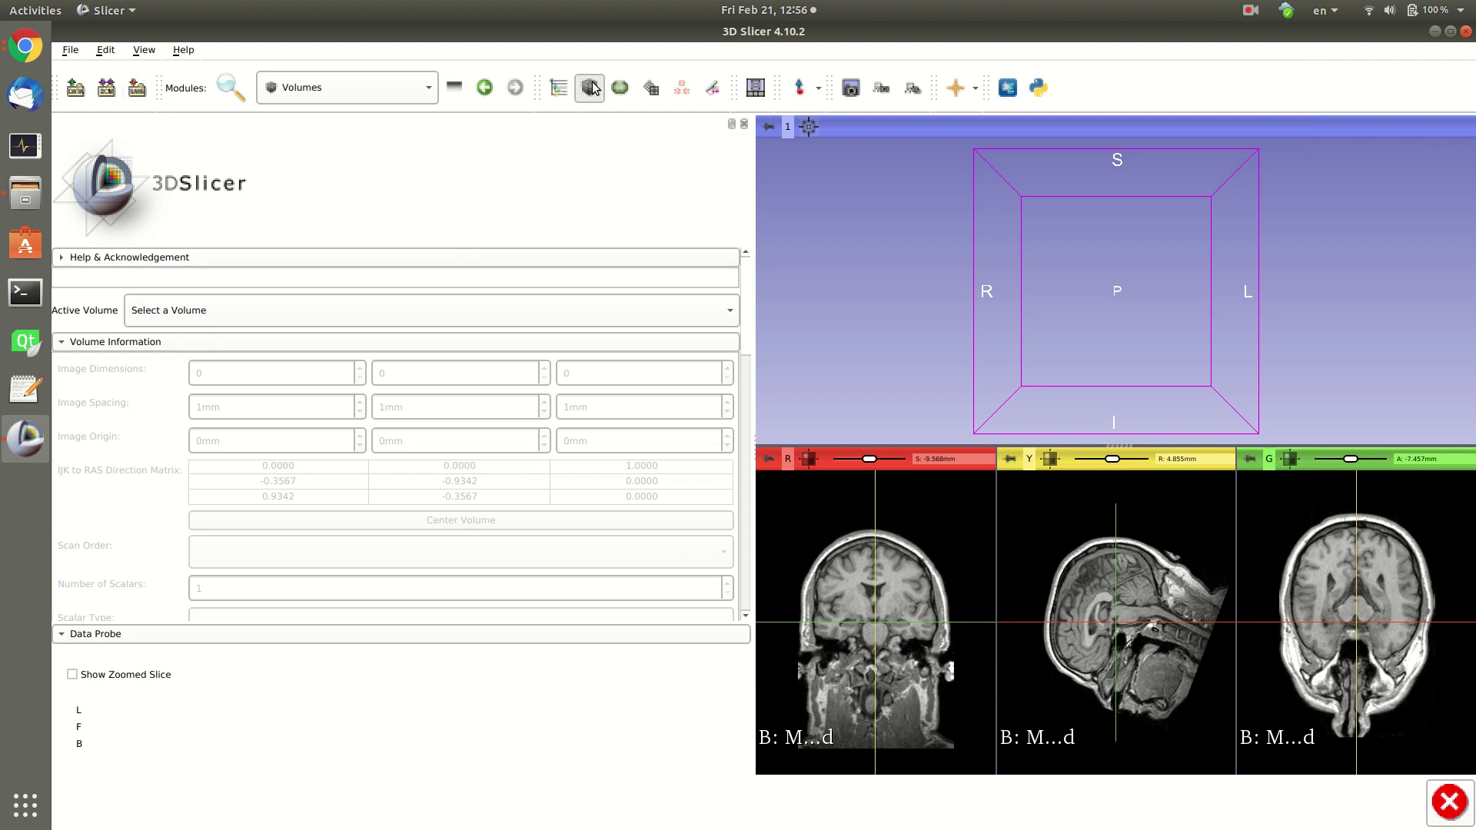
# Make MRHead the active volume and review its 1.0 × 1.0 × 1.3 mm spacing and 256 × 256 × 130 dimensions.
pyautogui.click(253, 311)
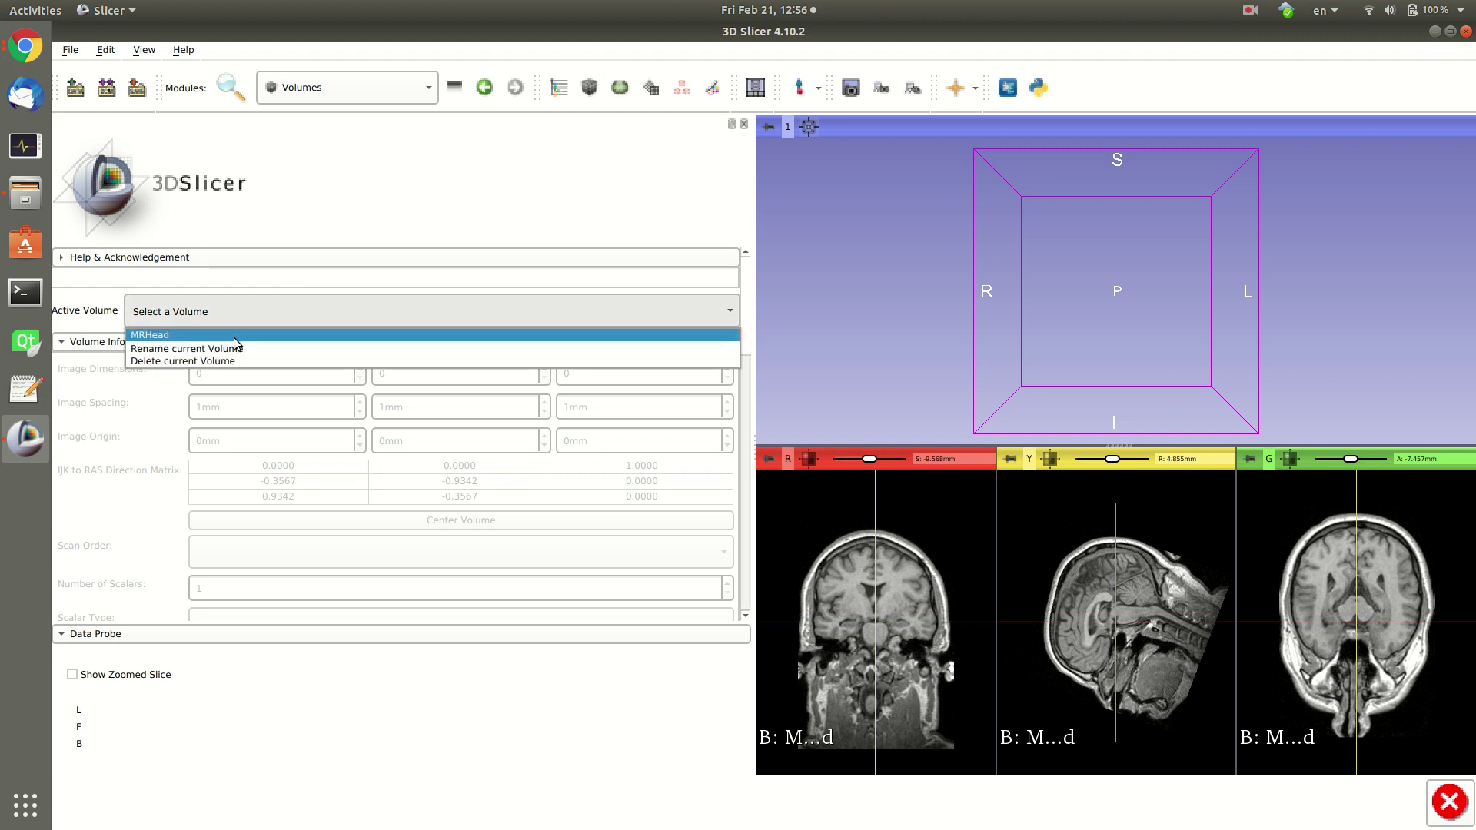
pyautogui.click(233, 337)
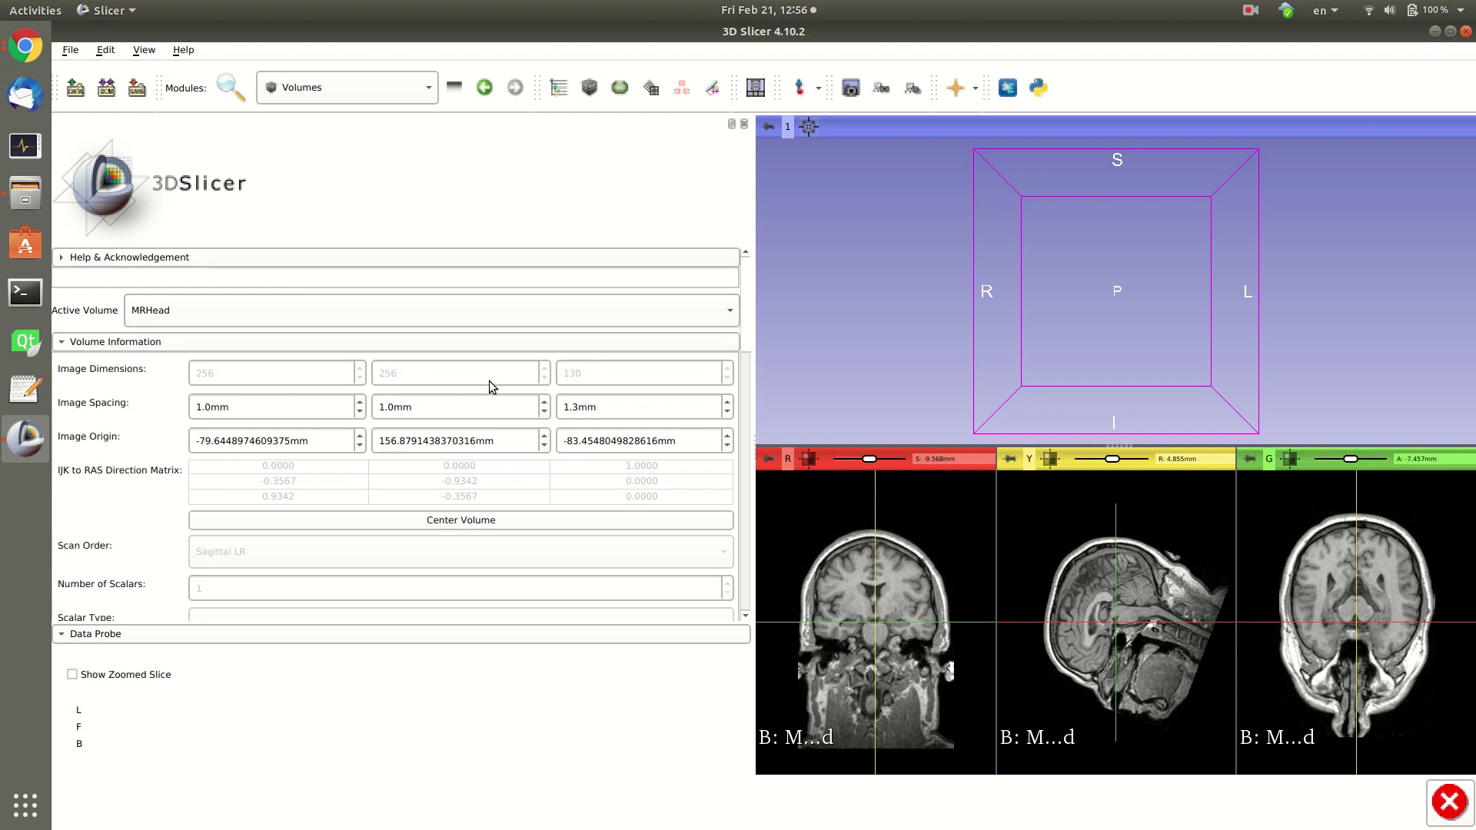
pyautogui.click(529, 415)
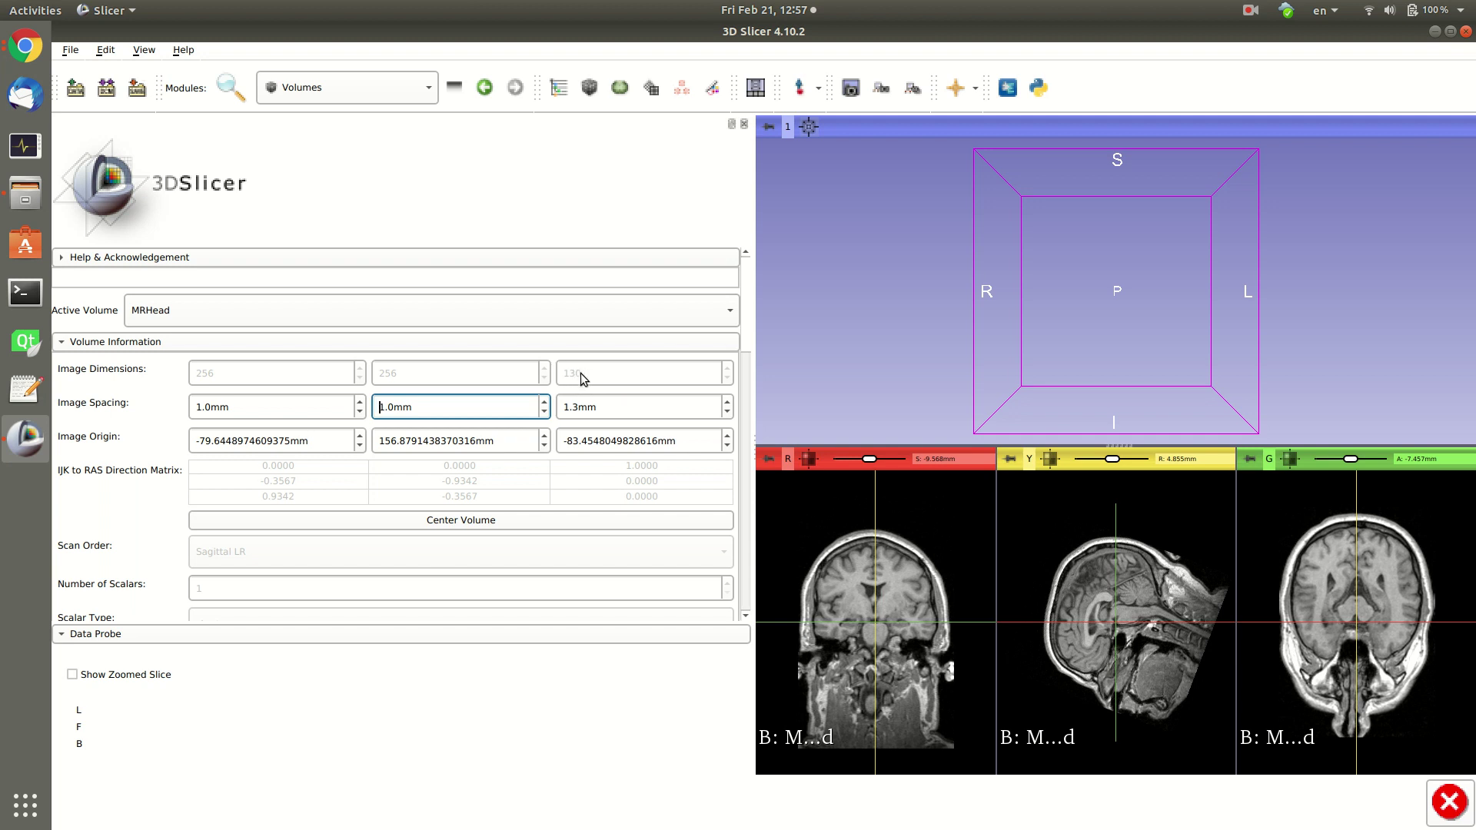
pyautogui.scroll(-1, 580, 377)
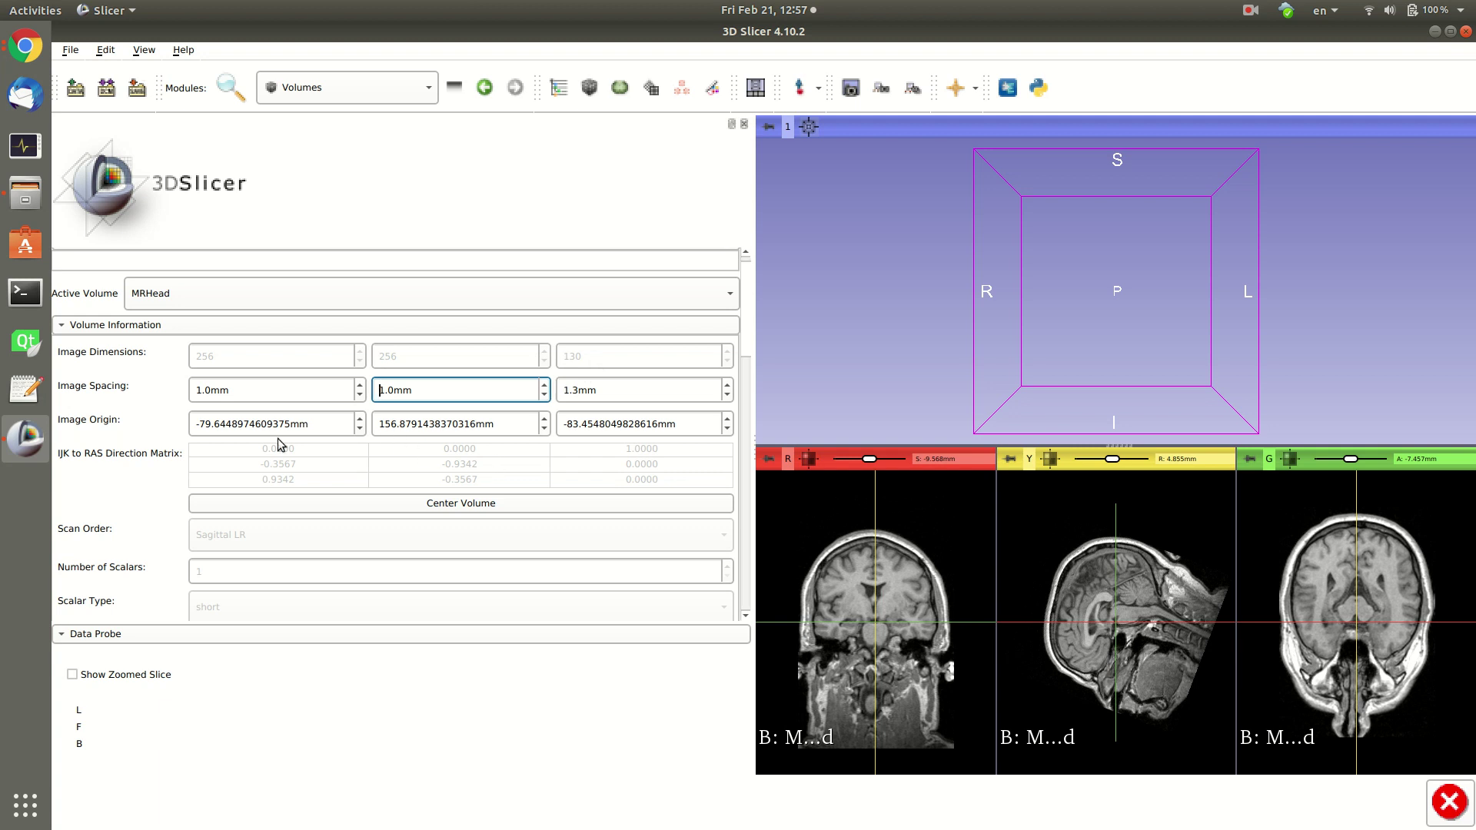
pyautogui.scroll(-1, 334, 500)
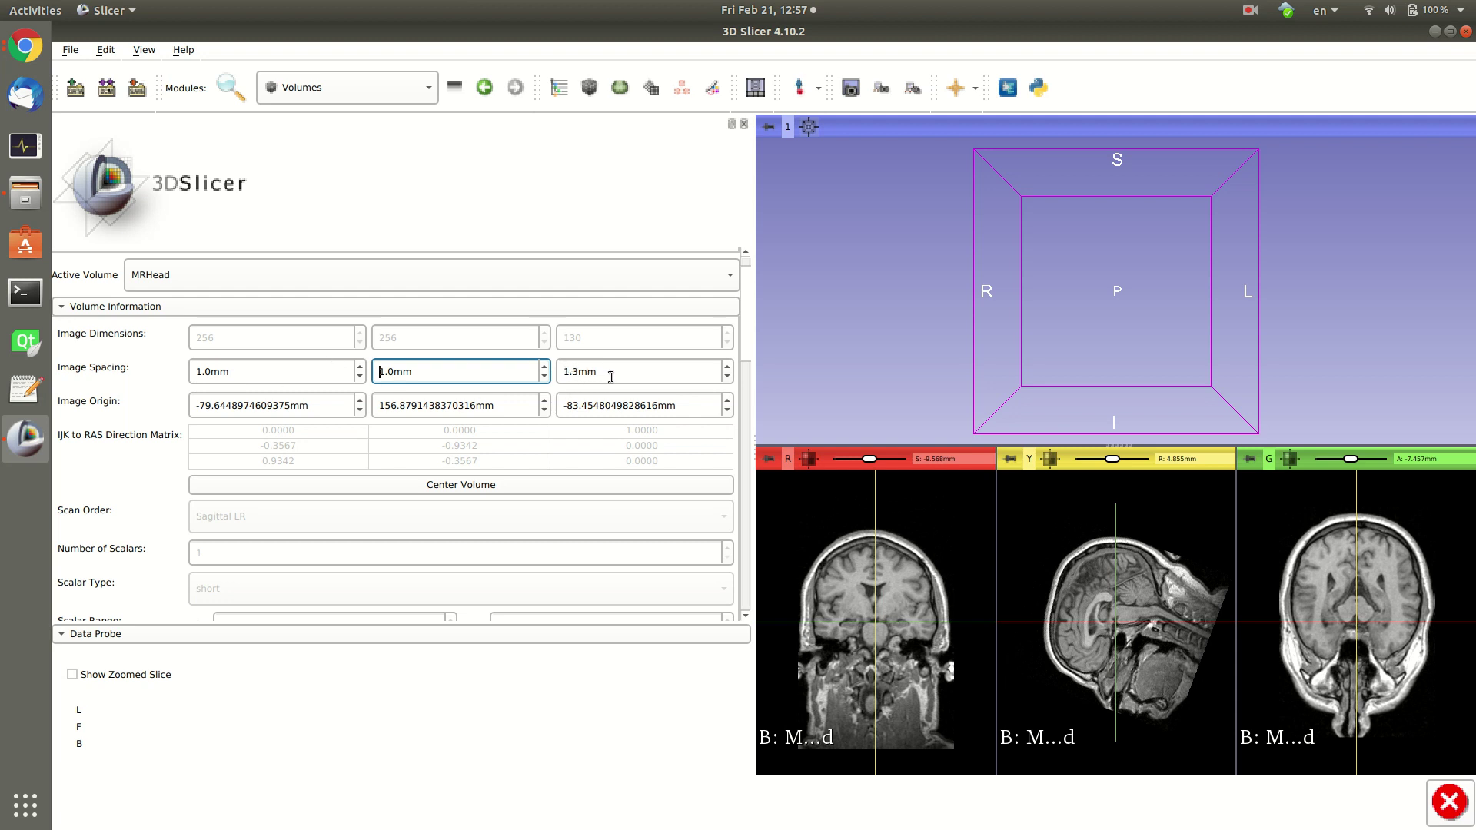
# Search the modules for 'res' and open Resample Scalar Volume.
pyautogui.click(230, 86)
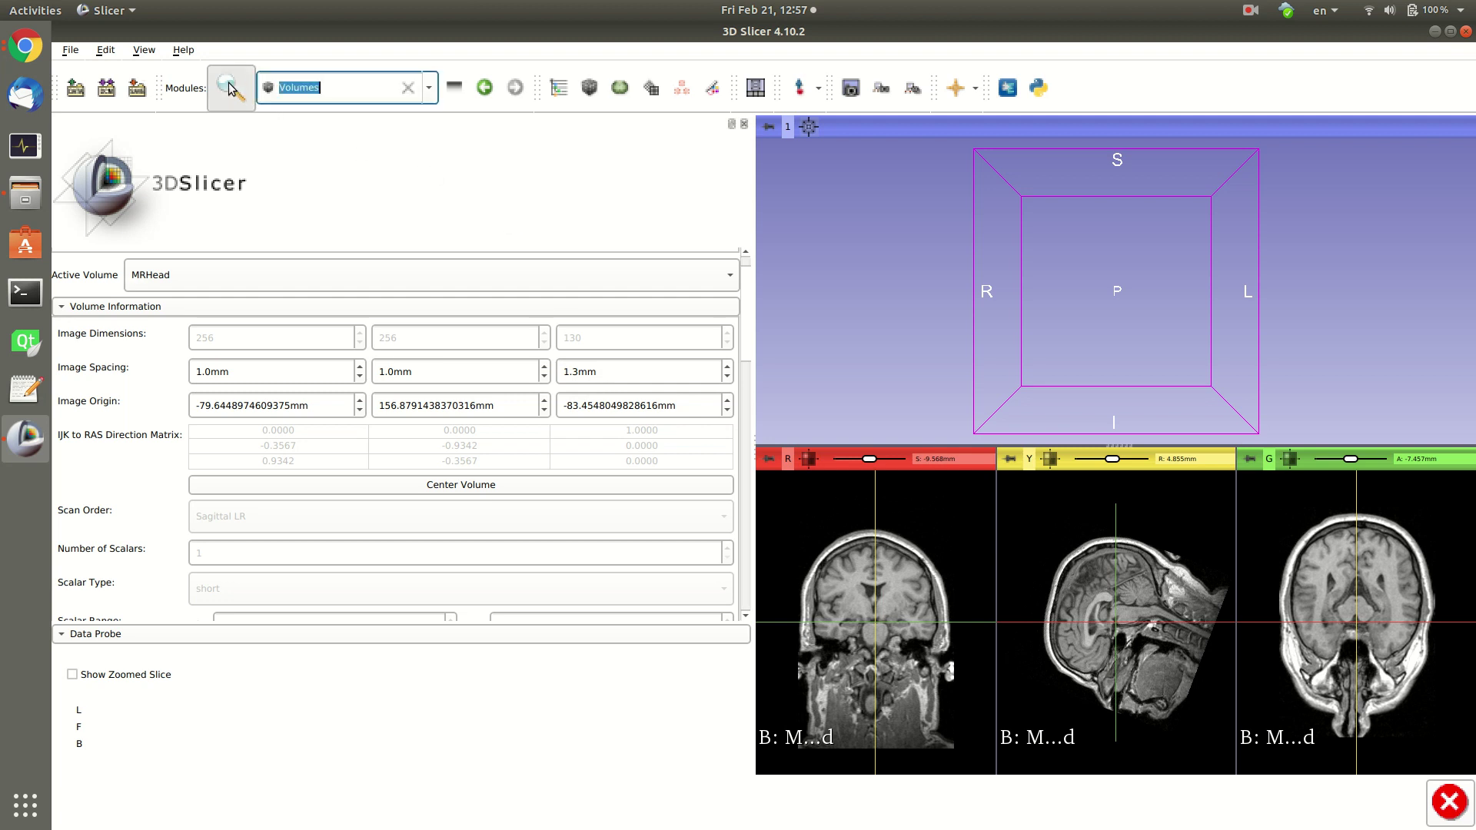
pyautogui.write('res')
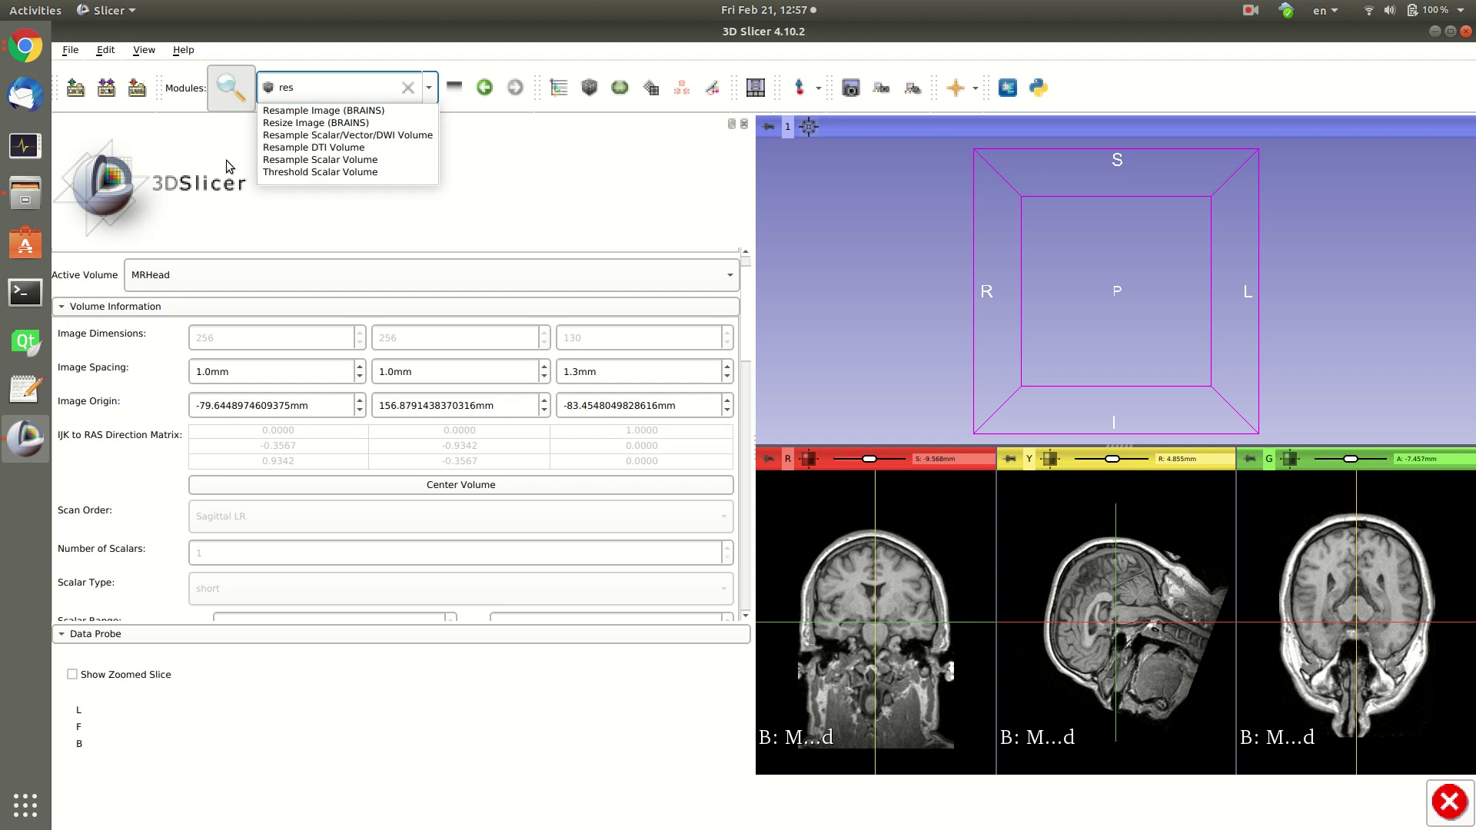
pyautogui.click(298, 160)
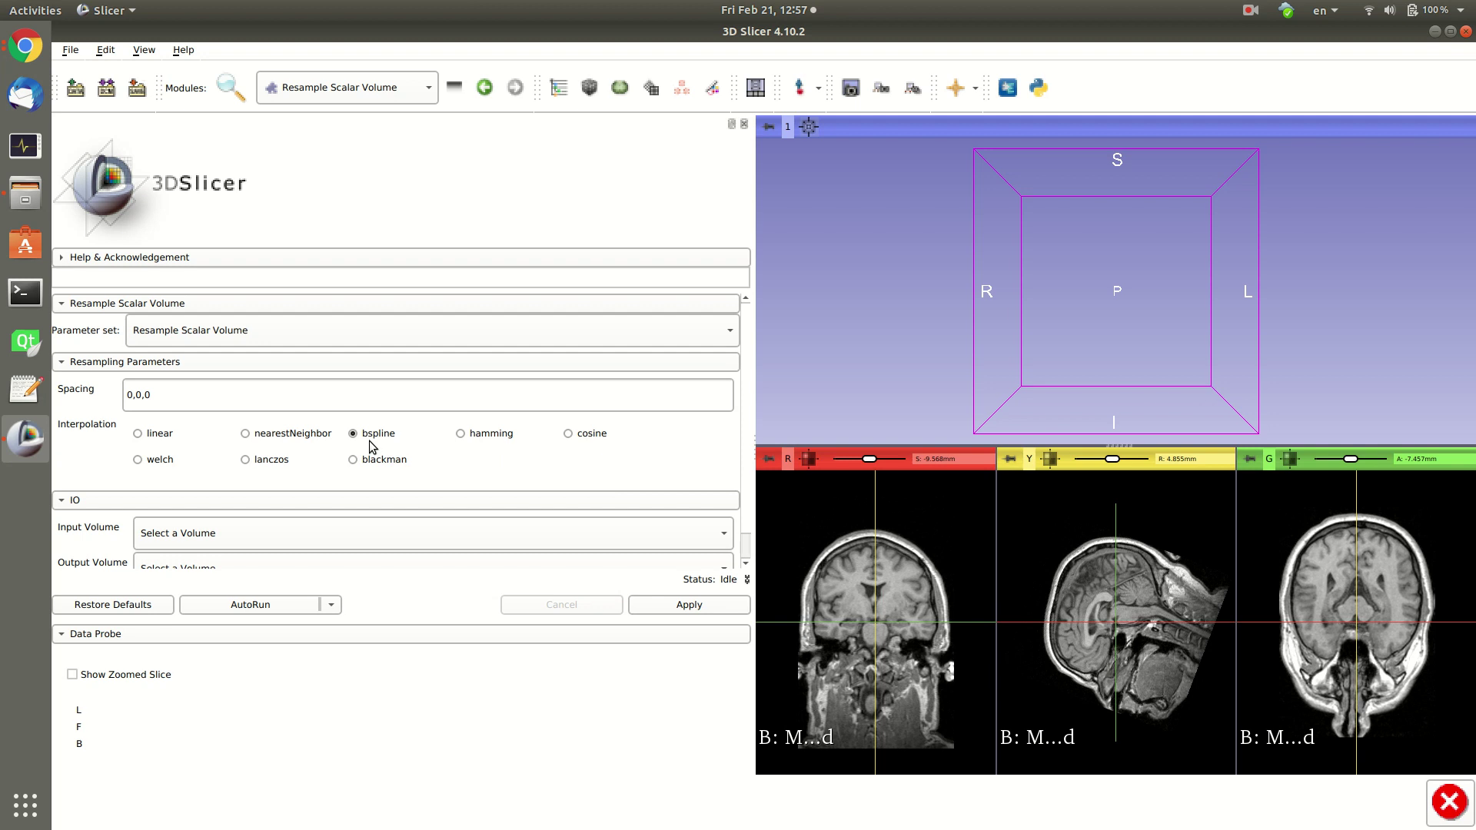
# Set MRHead as the input volume and a newly created volume as the output.
pyautogui.scroll(-1, 496, 480)
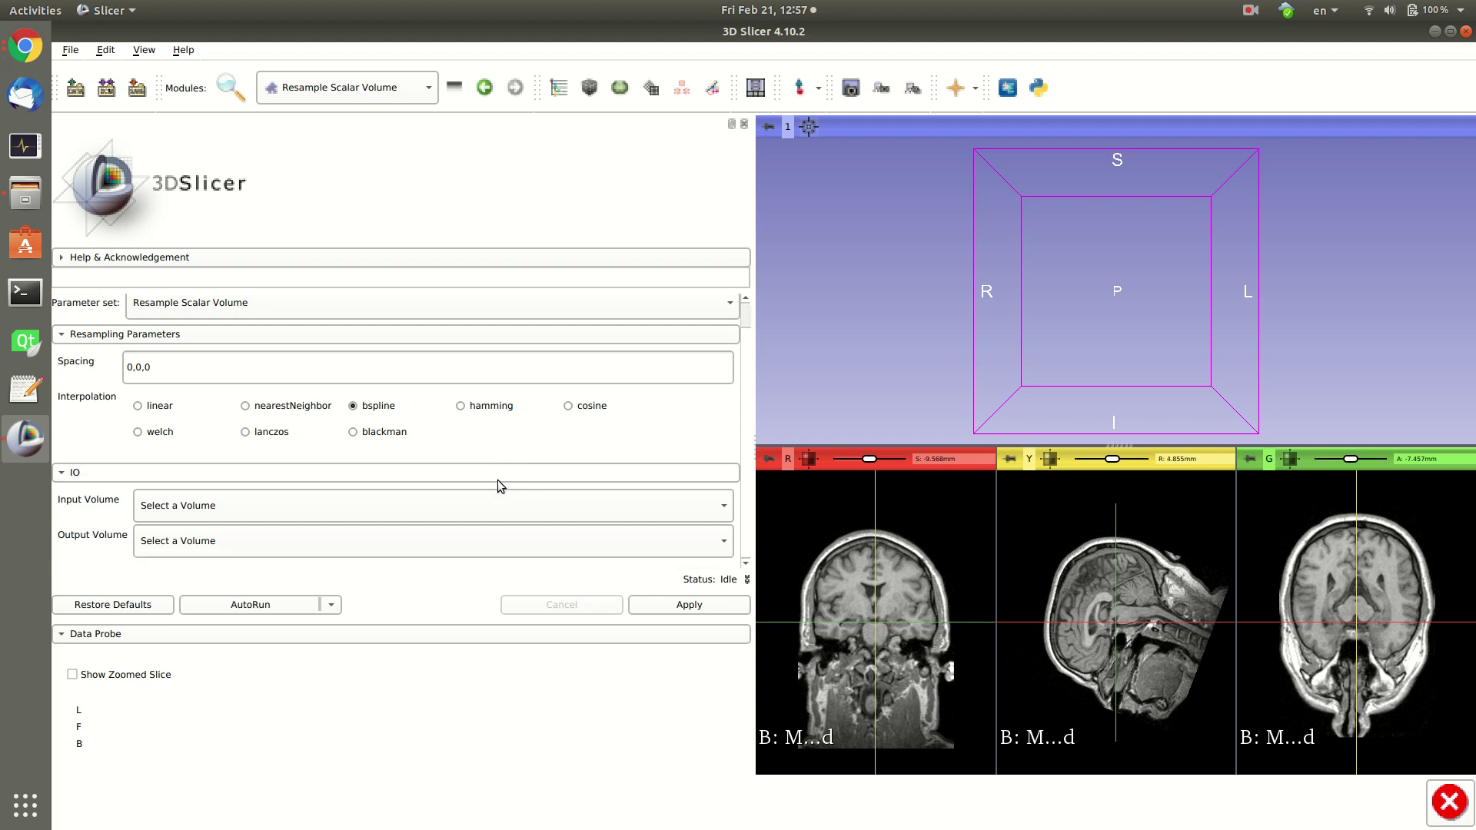
pyautogui.click(421, 499)
pyautogui.click(377, 529)
pyautogui.click(272, 544)
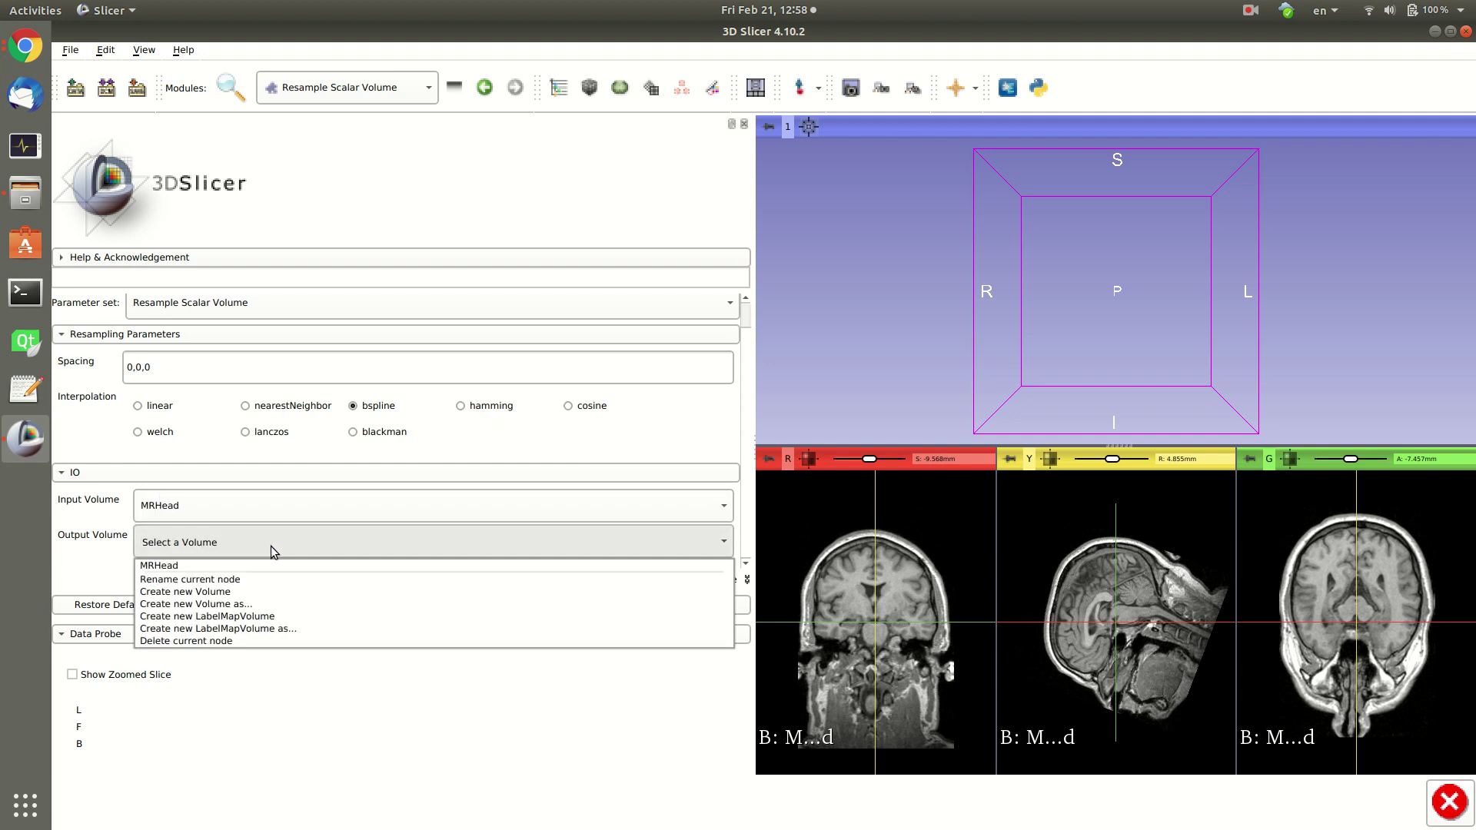
pyautogui.click(251, 592)
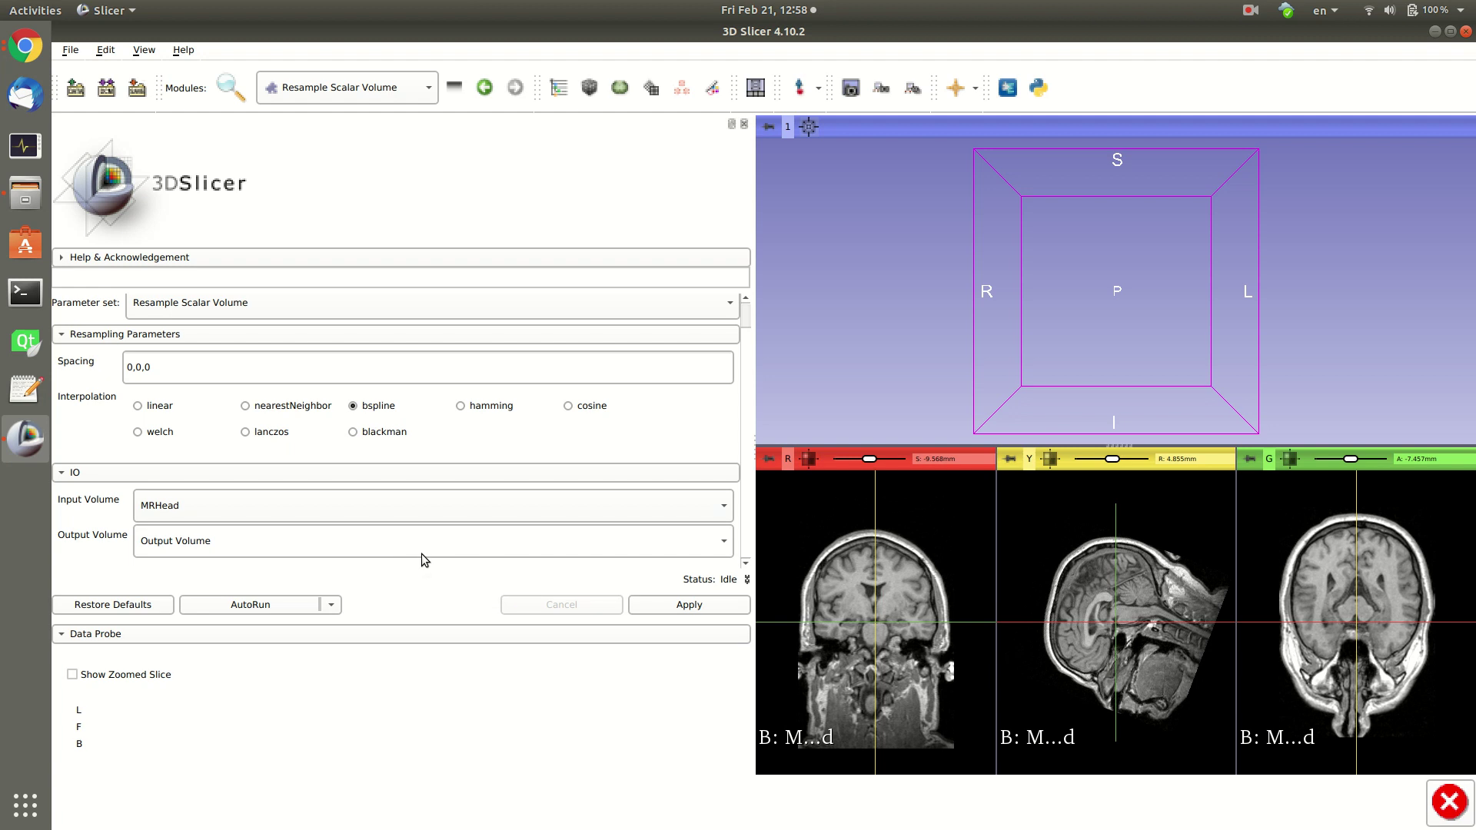
# Change the spacing to 0,0,1 and run the resampling.
pyautogui.click(199, 363)
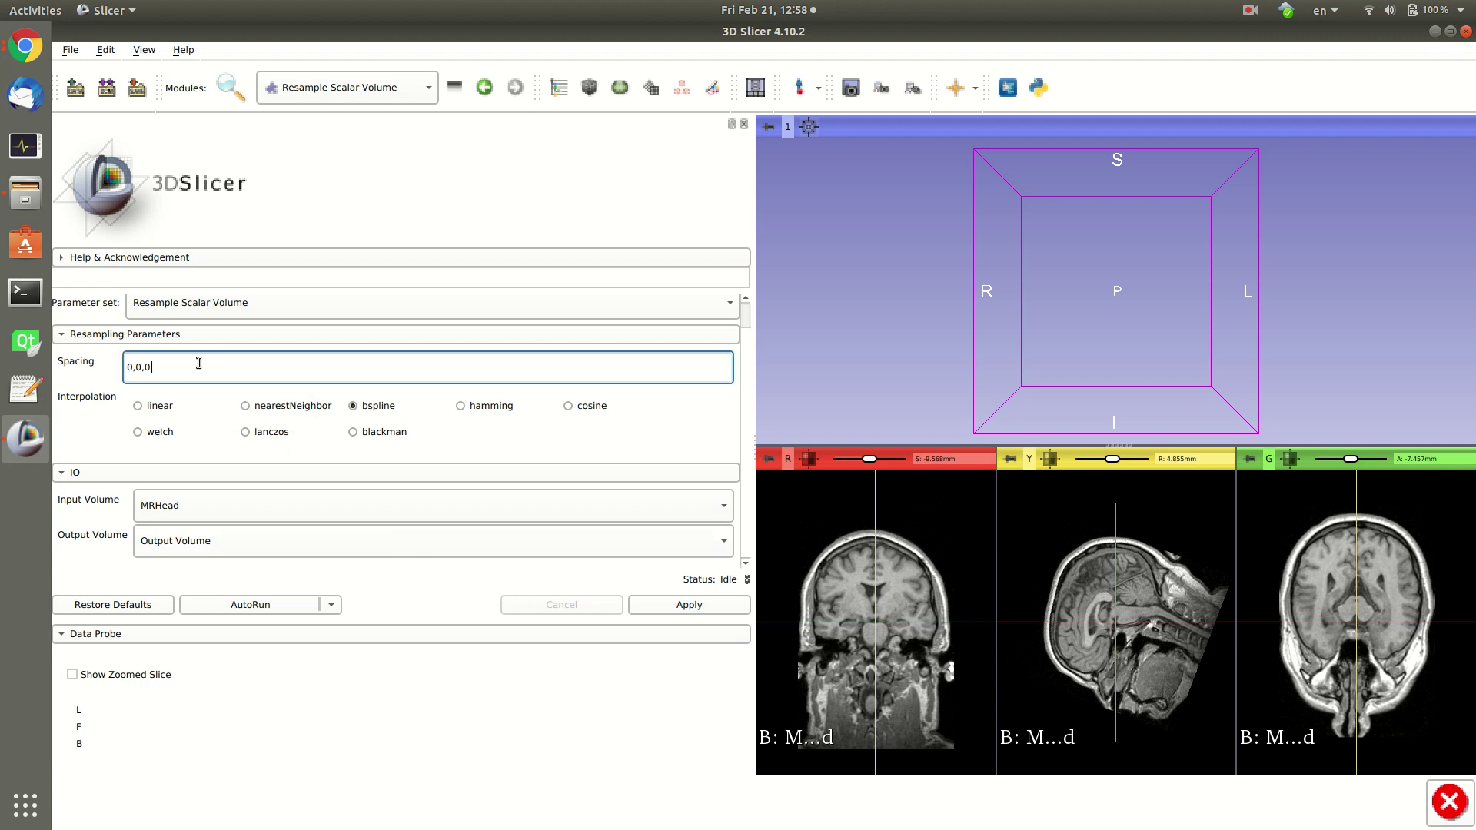
pyautogui.press('BackSpace')
pyautogui.write('1')
pyautogui.click(684, 610)
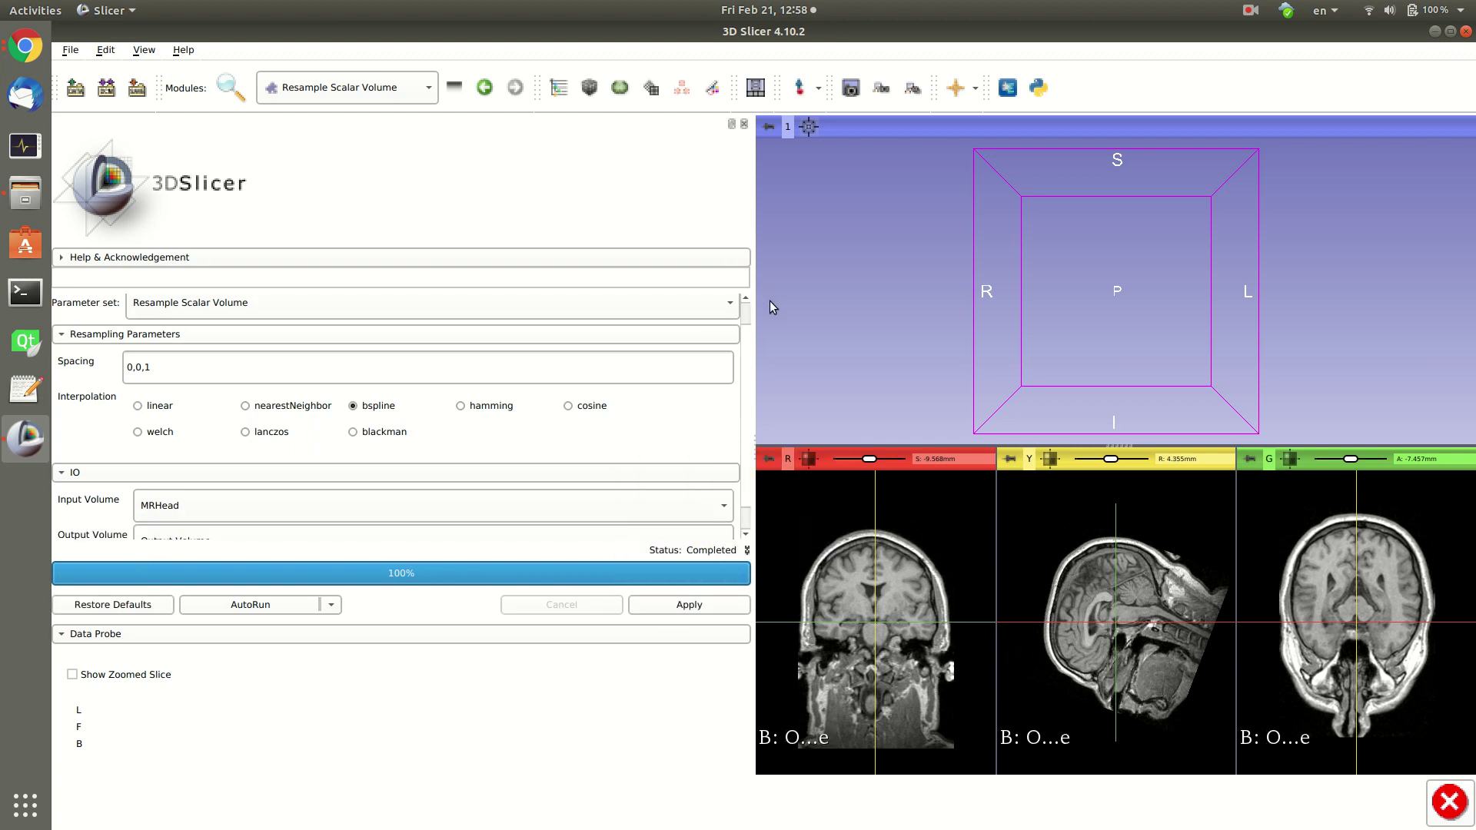
# Show Output Volume in the Volumes module to check its 1 mm spacing and 256 × 256 × 169 dimensions.
pyautogui.click(589, 86)
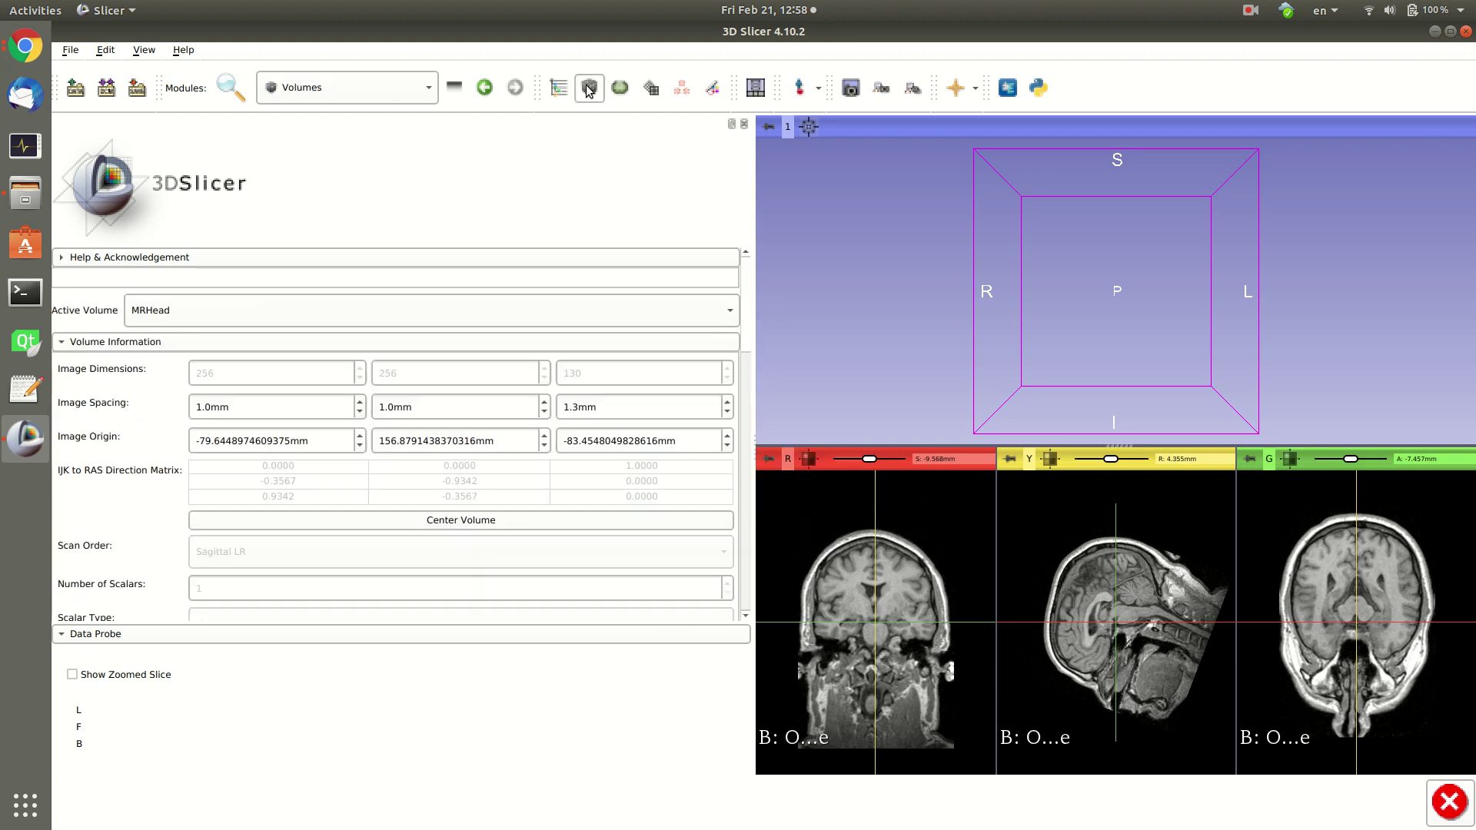
pyautogui.click(361, 298)
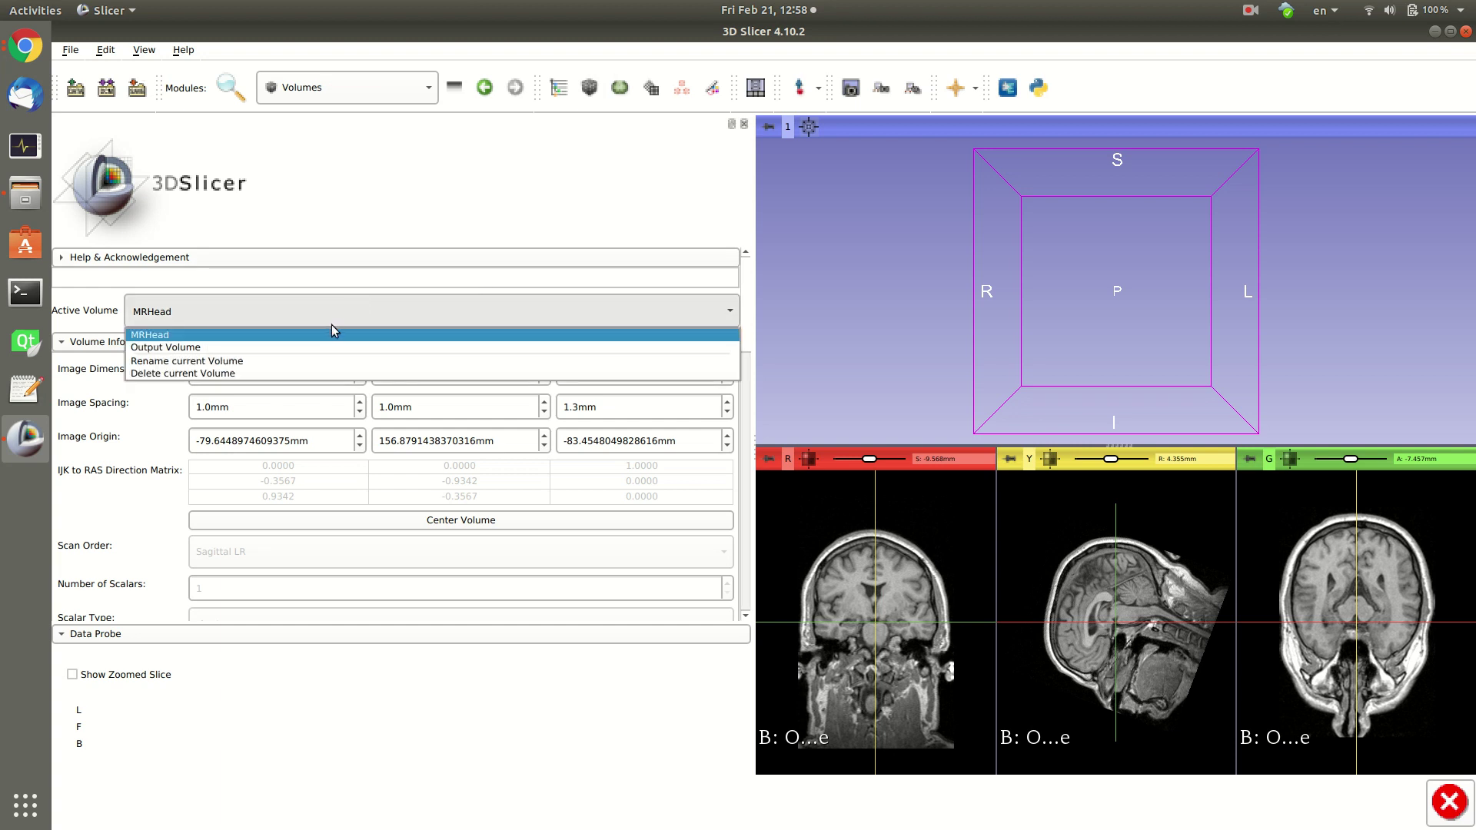
pyautogui.click(329, 346)
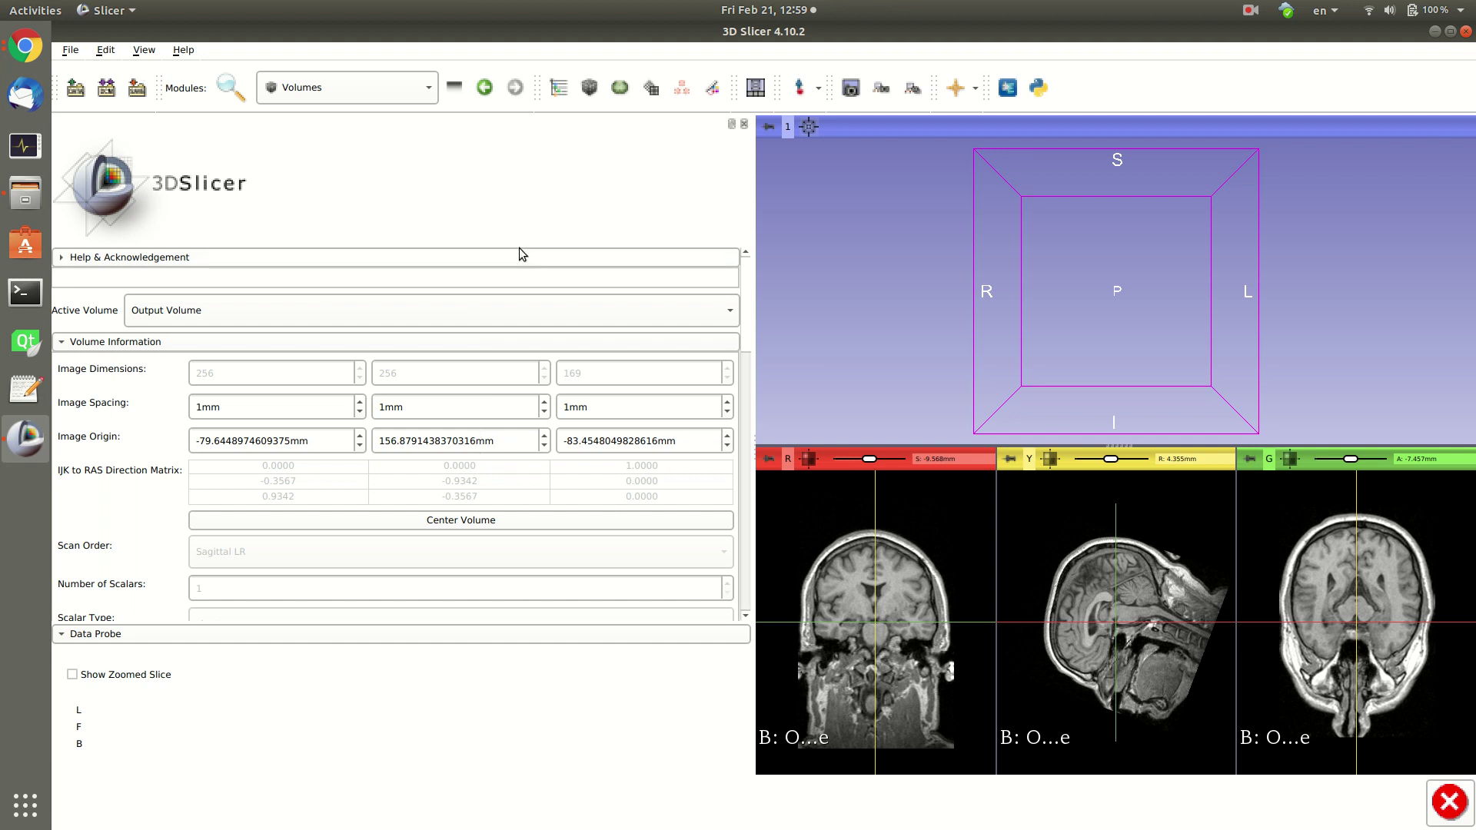
# Back in Resample Scalar Volume, set the spacing to 0.5,0.5,0.5 and run the resampling.
pyautogui.click(485, 89)
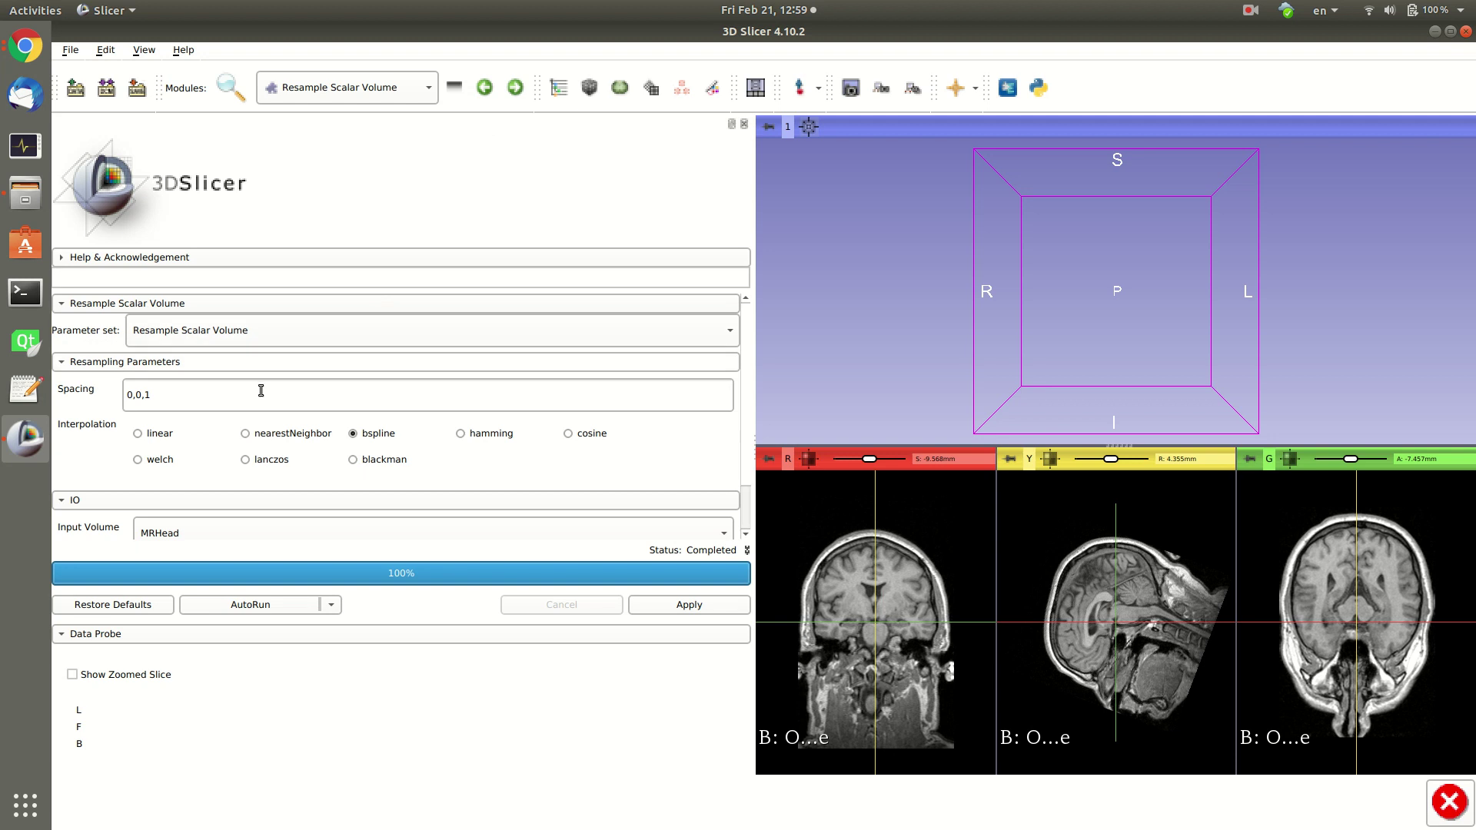
pyautogui.click(162, 397)
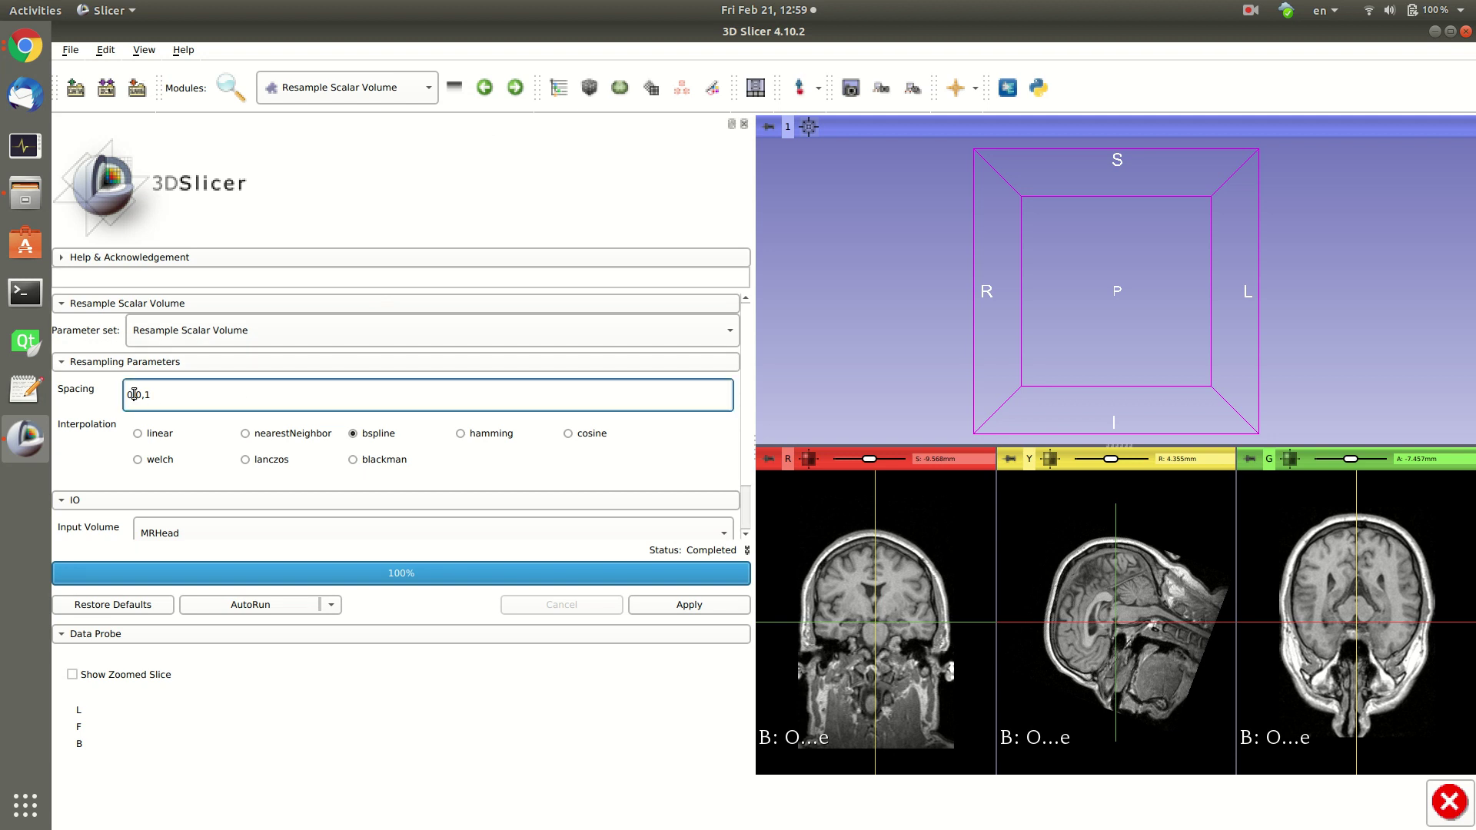
pyautogui.write('0,')
pyautogui.write('5')
pyautogui.write(',0')
pyautogui.write('.5')
pyautogui.press('BackSpace')
pyautogui.write('0.5')
pyautogui.scroll(-2, 575, 453)
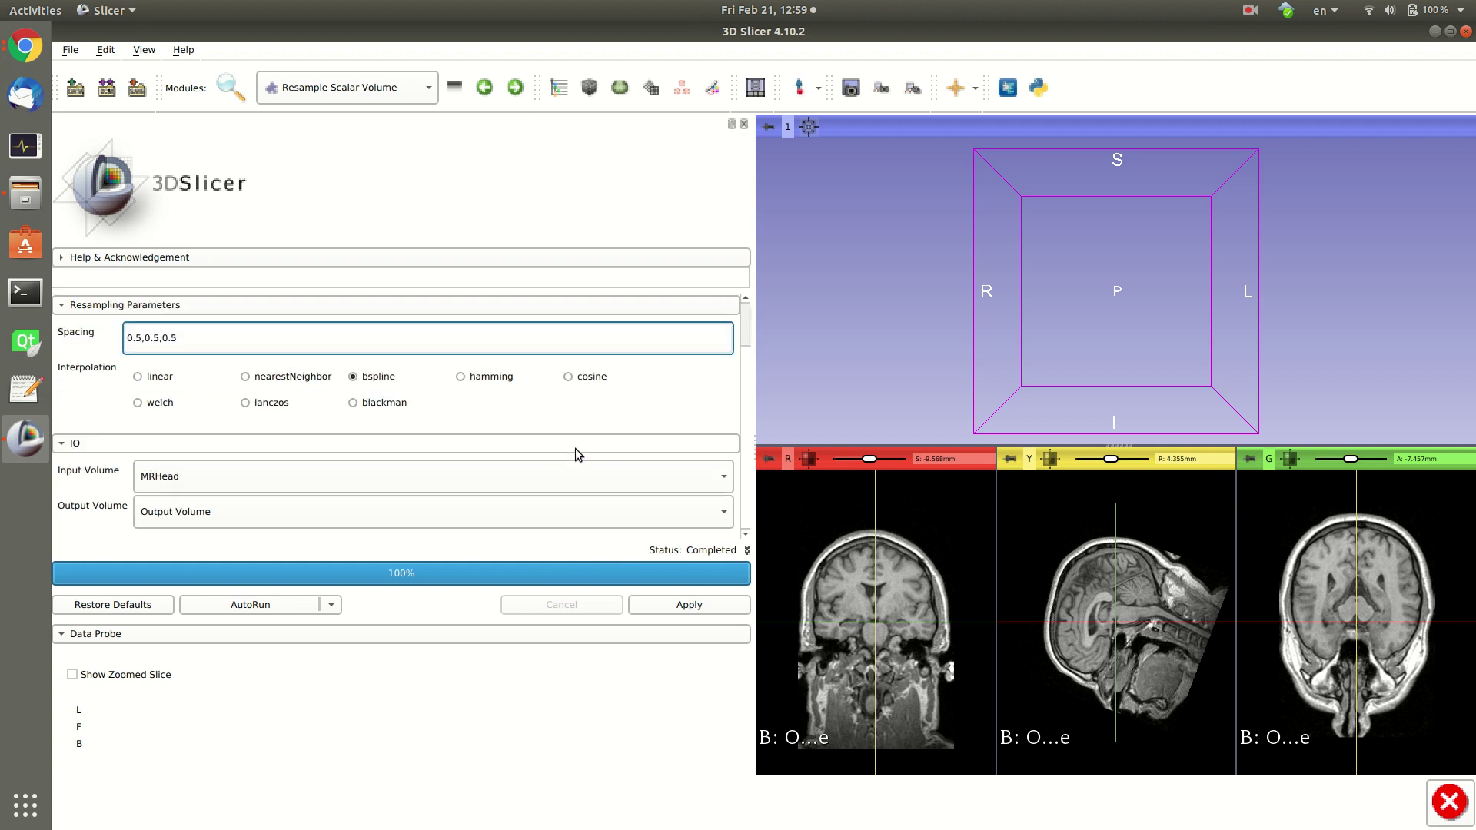
pyautogui.click(689, 610)
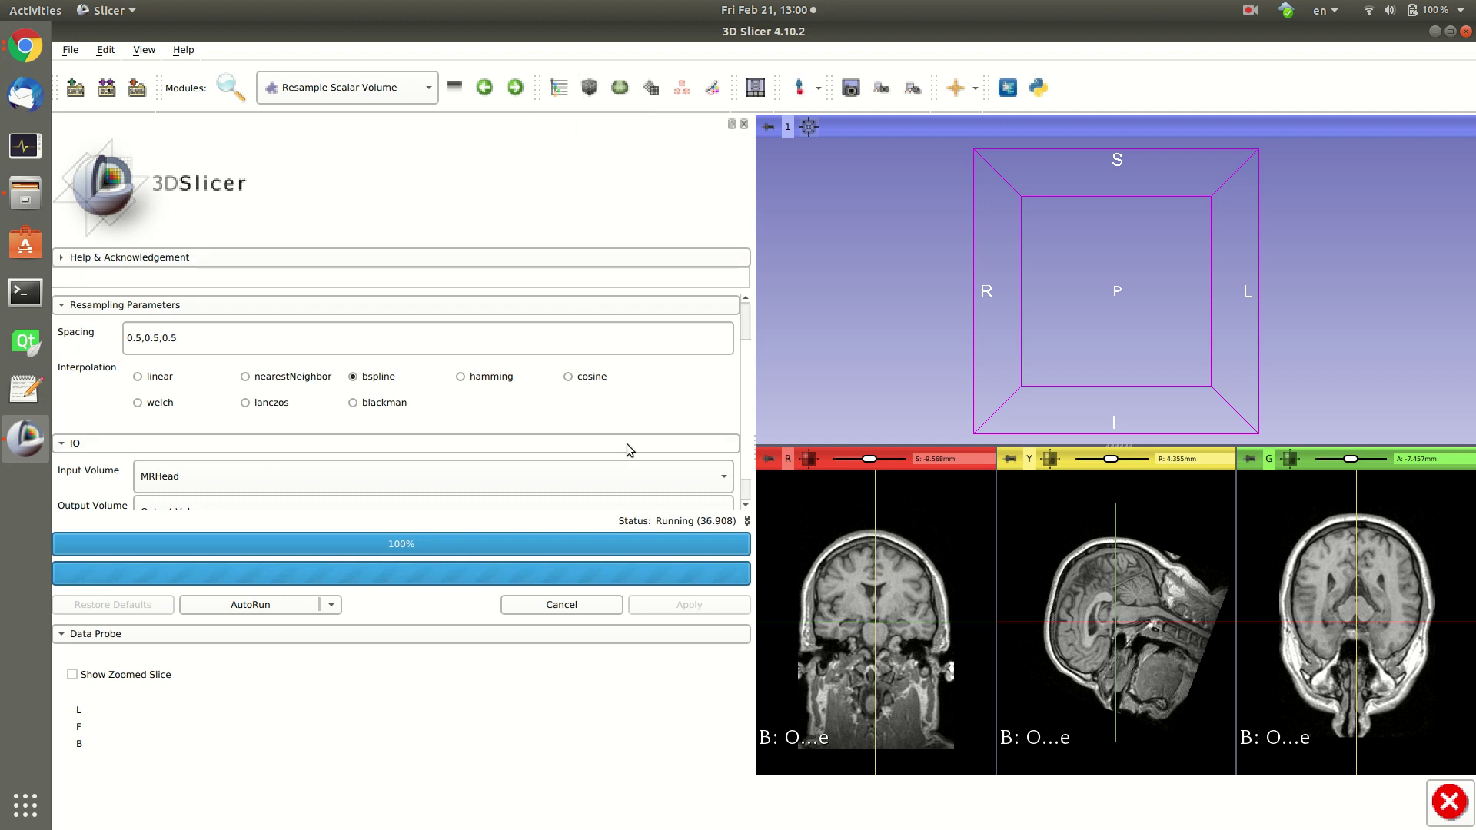
# Expand, hide and re-expand the run's status details to monitor progress.
pyautogui.click(746, 520)
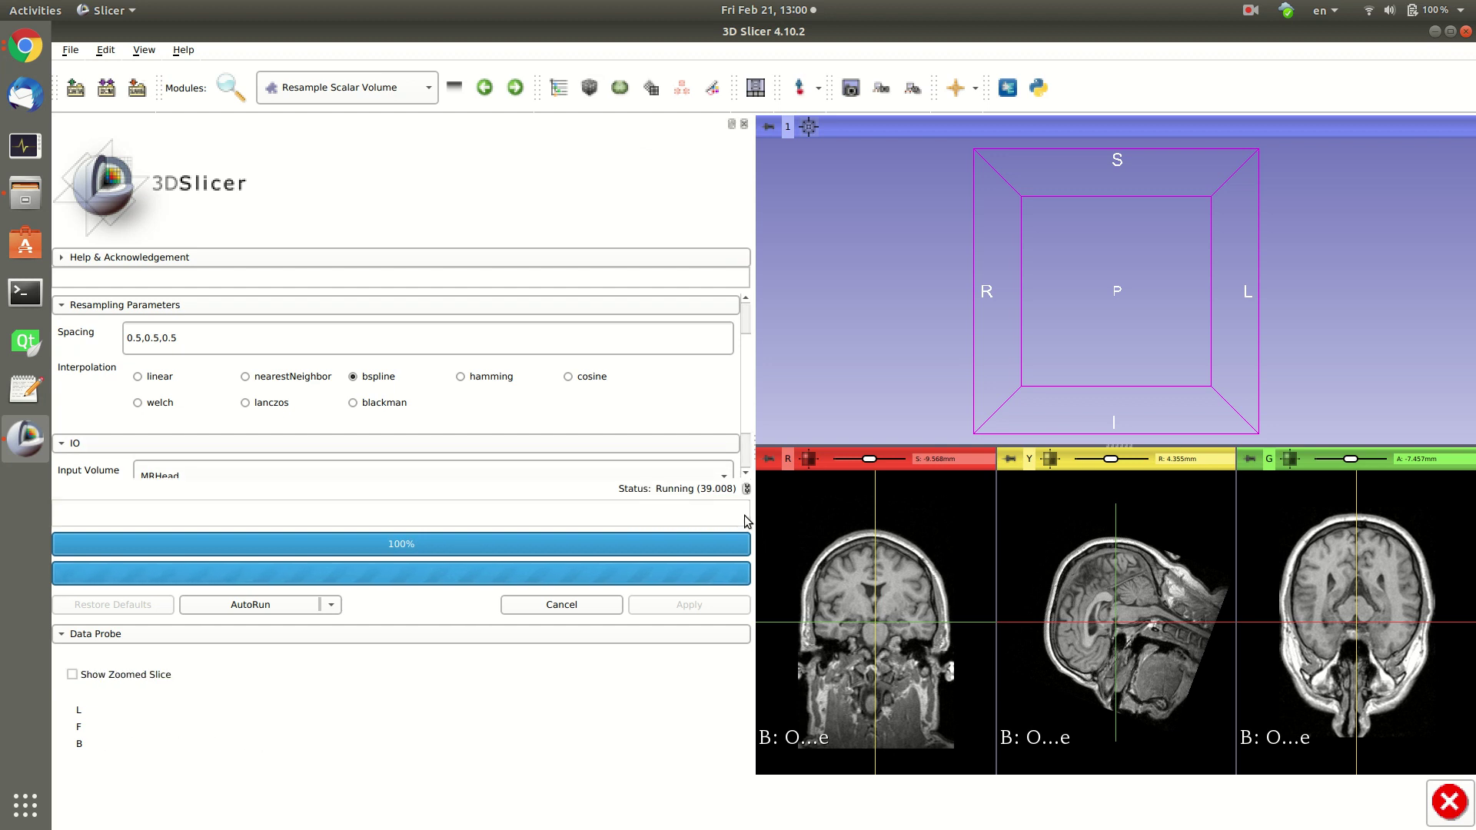
pyautogui.scroll(-2, 637, 462)
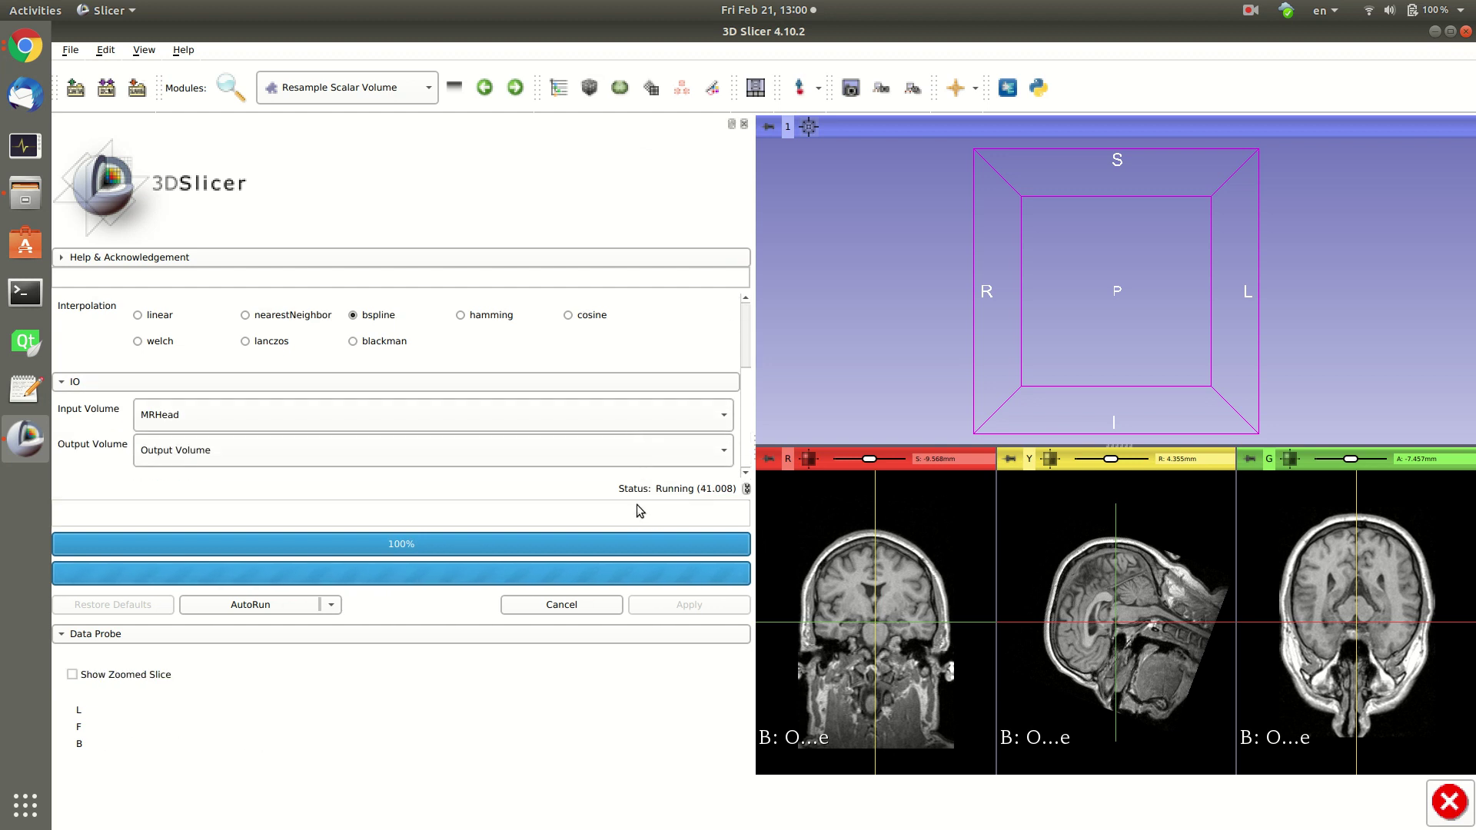
pyautogui.click(745, 489)
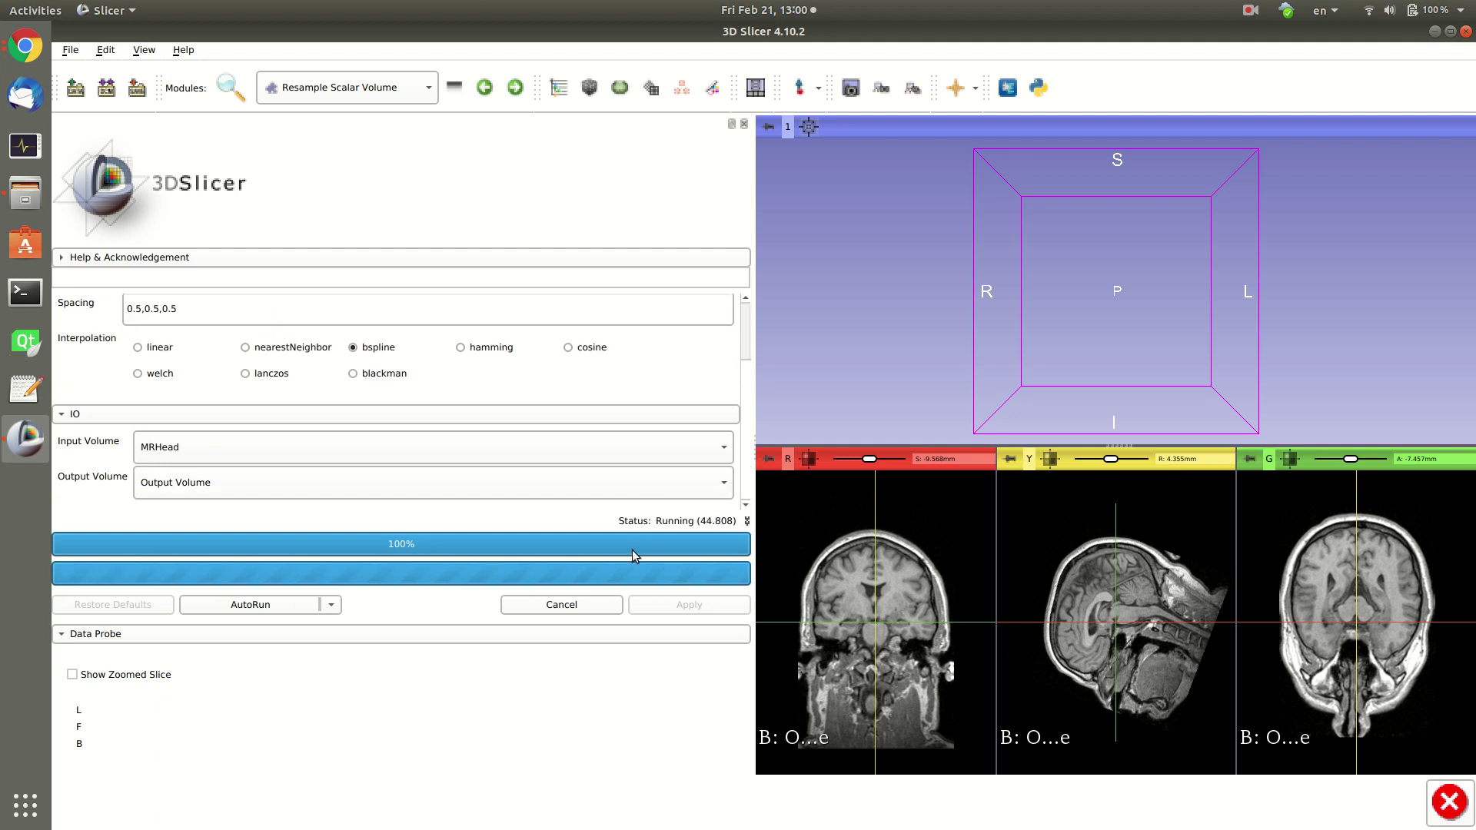
pyautogui.click(746, 522)
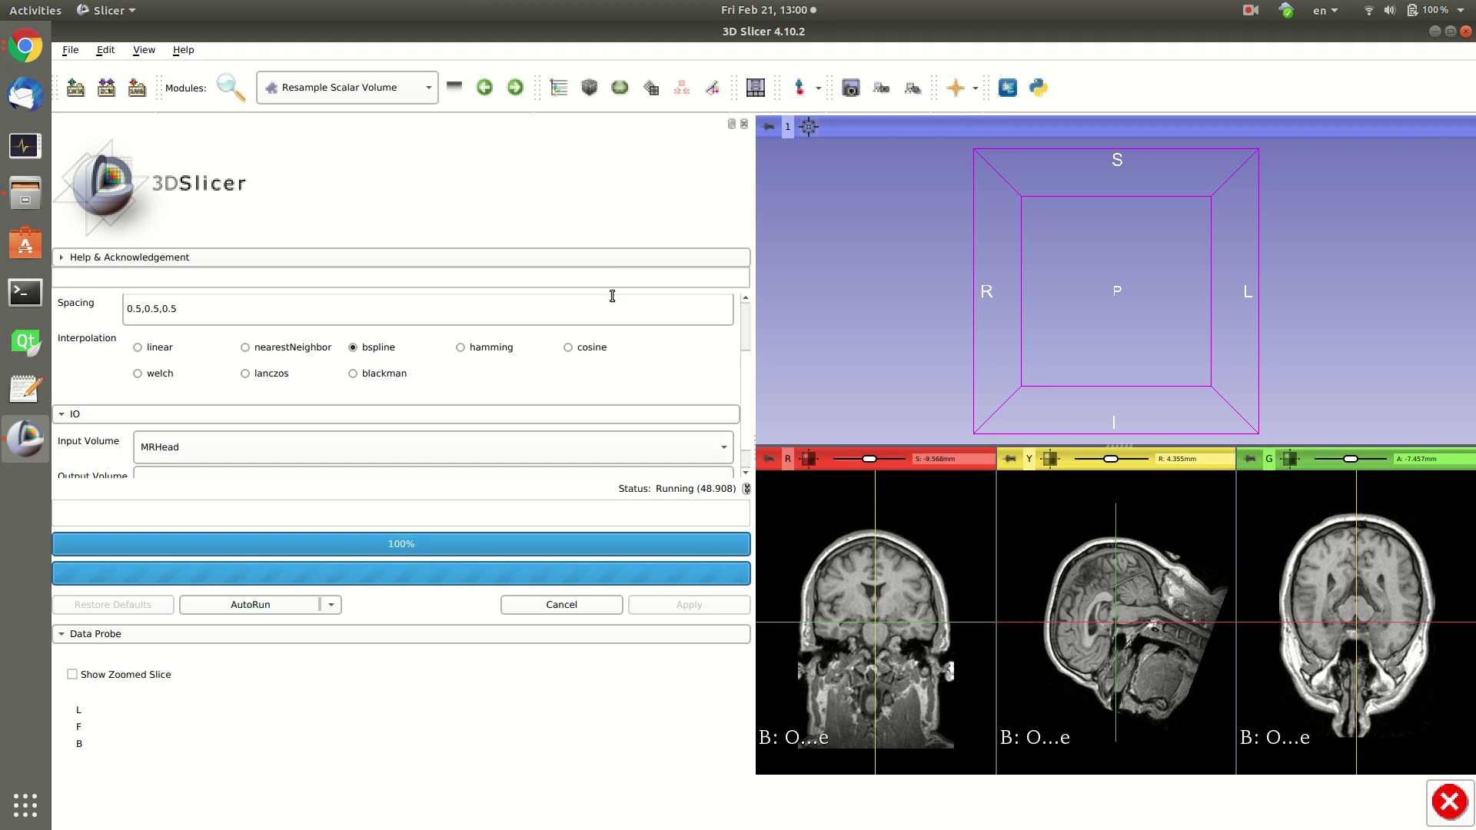
# Compare MRHead with Output Volume in Volumes, confirming 0.5 mm spacing and 512 × 512 × 338 dimensions.
pyautogui.click(589, 87)
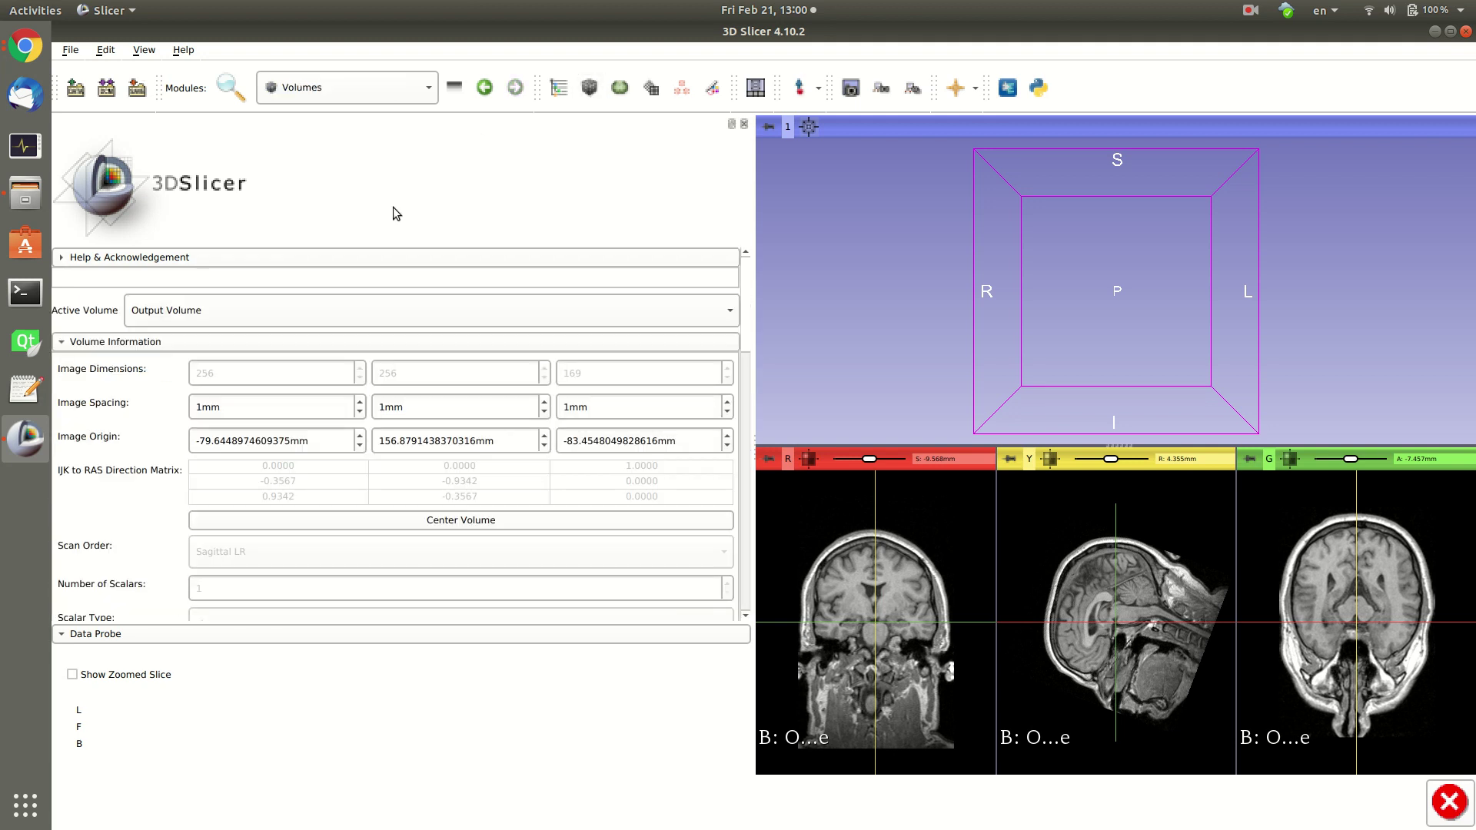
pyautogui.click(311, 312)
pyautogui.click(292, 335)
pyautogui.click(280, 310)
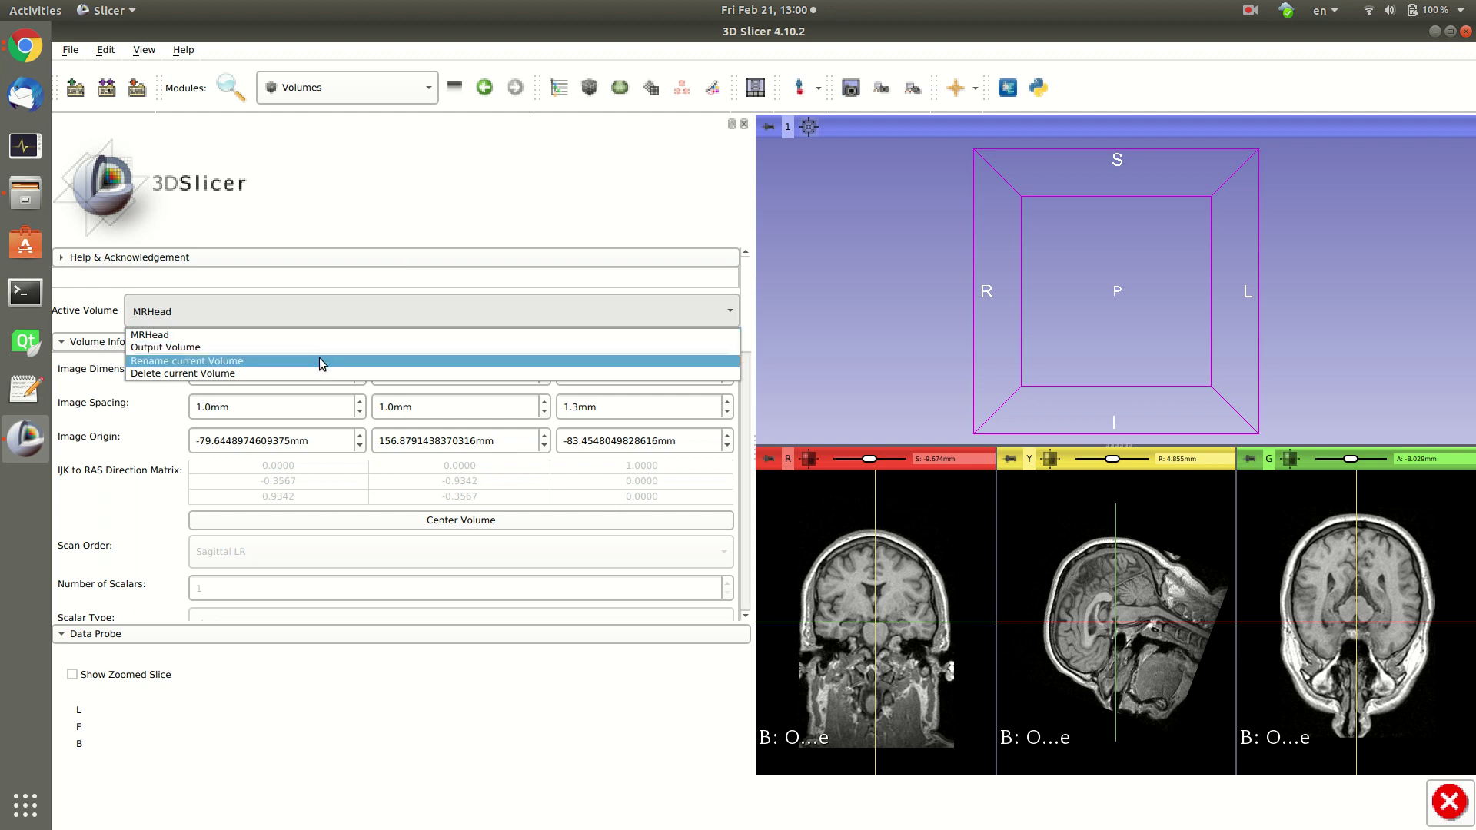
pyautogui.click(320, 347)
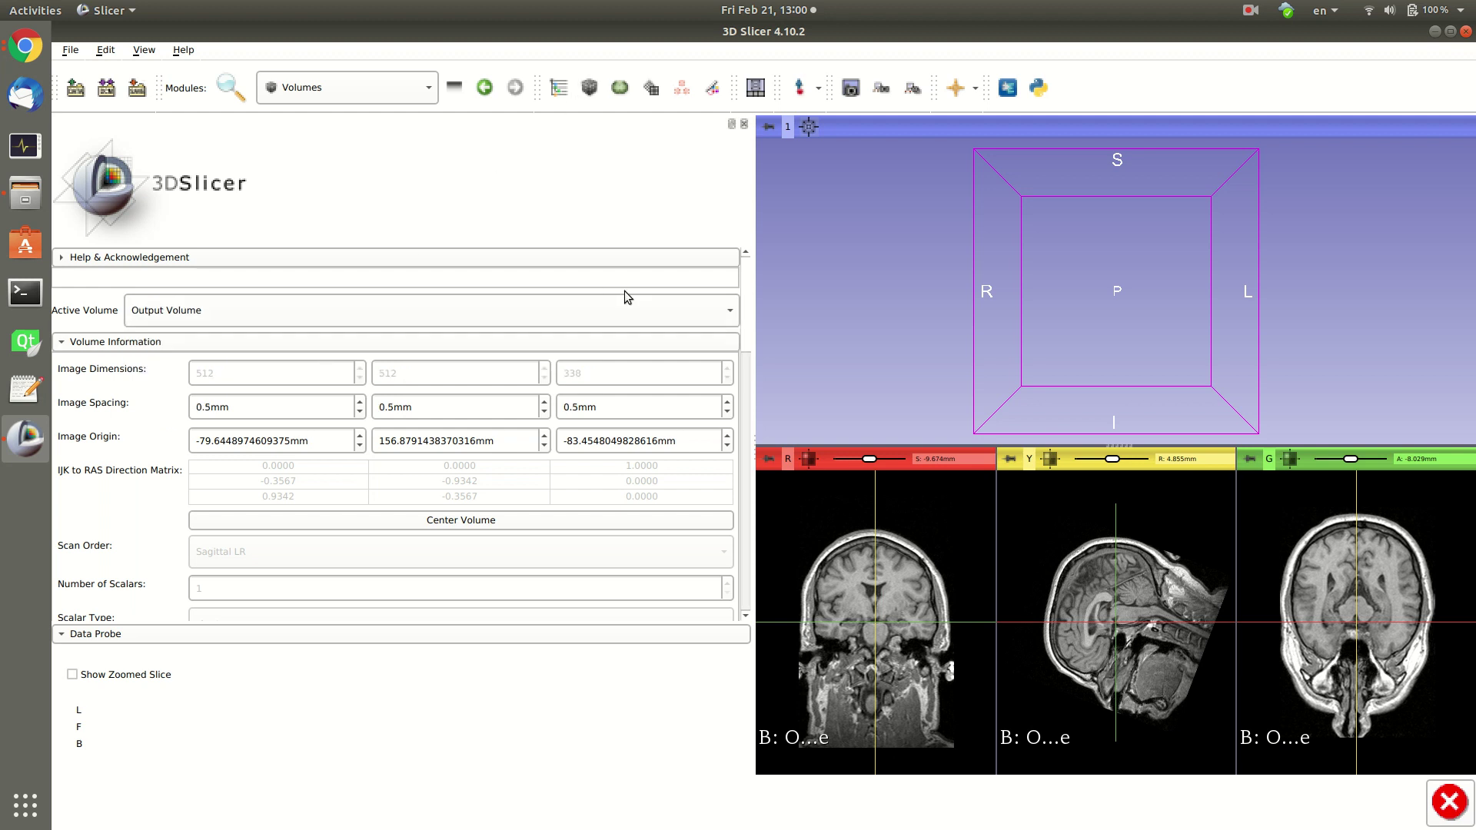